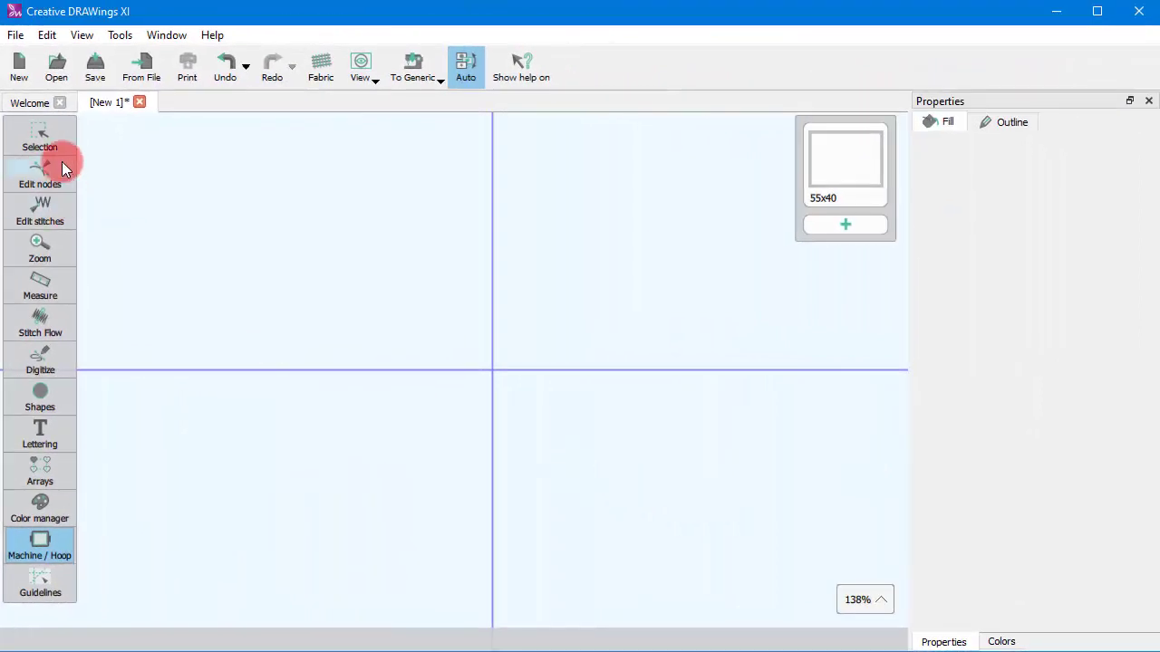
# Draw three overlapping ellipses diagonally downward, about 20.9 × 19.2 mm, 29.6 × 24.0 mm and 49.6 × 40.3 mm.
pyautogui.click(106, 125)
pyautogui.click(41, 390)
pyautogui.click(96, 386)
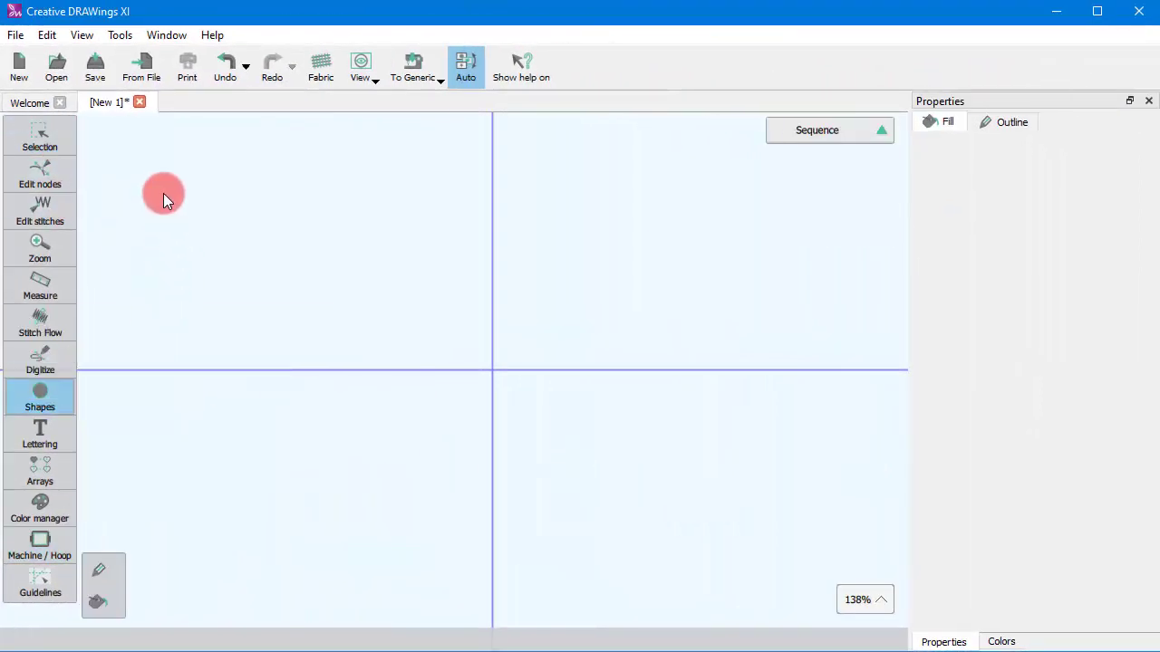
pyautogui.moveTo(163, 193); pyautogui.dragTo(263, 284)
pyautogui.moveTo(163, 234)
pyautogui.mouseDown()
pyautogui.moveTo(291, 340)
pyautogui.moveTo(276, 323)
pyautogui.mouseUp()
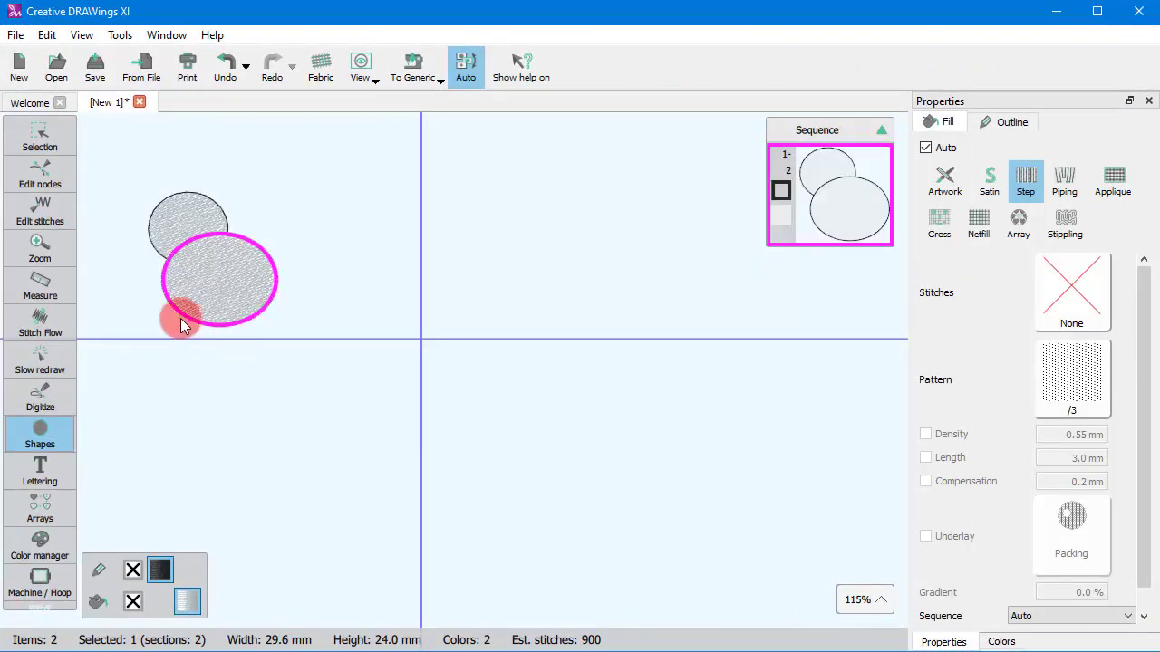
pyautogui.moveTo(180, 318)
pyautogui.mouseDown()
pyautogui.moveTo(380, 470)
pyautogui.moveTo(370, 457)
pyautogui.mouseUp()
pyautogui.press('Escape')
# Fill the smallest ellipse with a purple thread color.
pyautogui.click(89, 602)
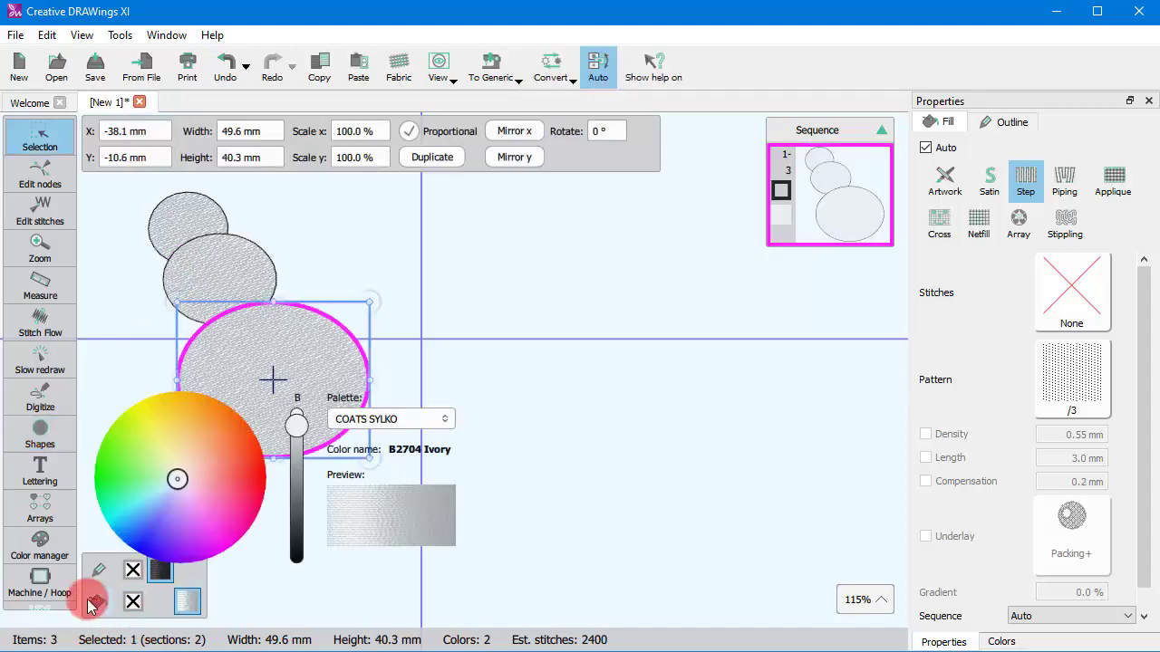
pyautogui.click(160, 242)
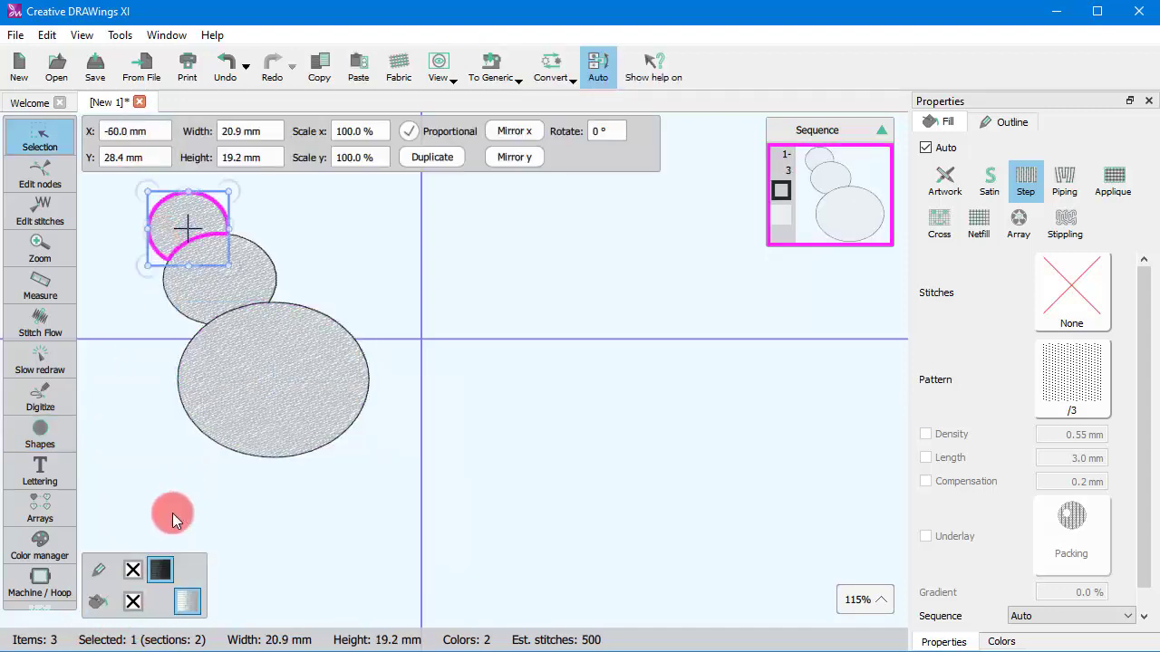
pyautogui.click(91, 600)
pyautogui.moveTo(173, 487); pyautogui.dragTo(163, 520)
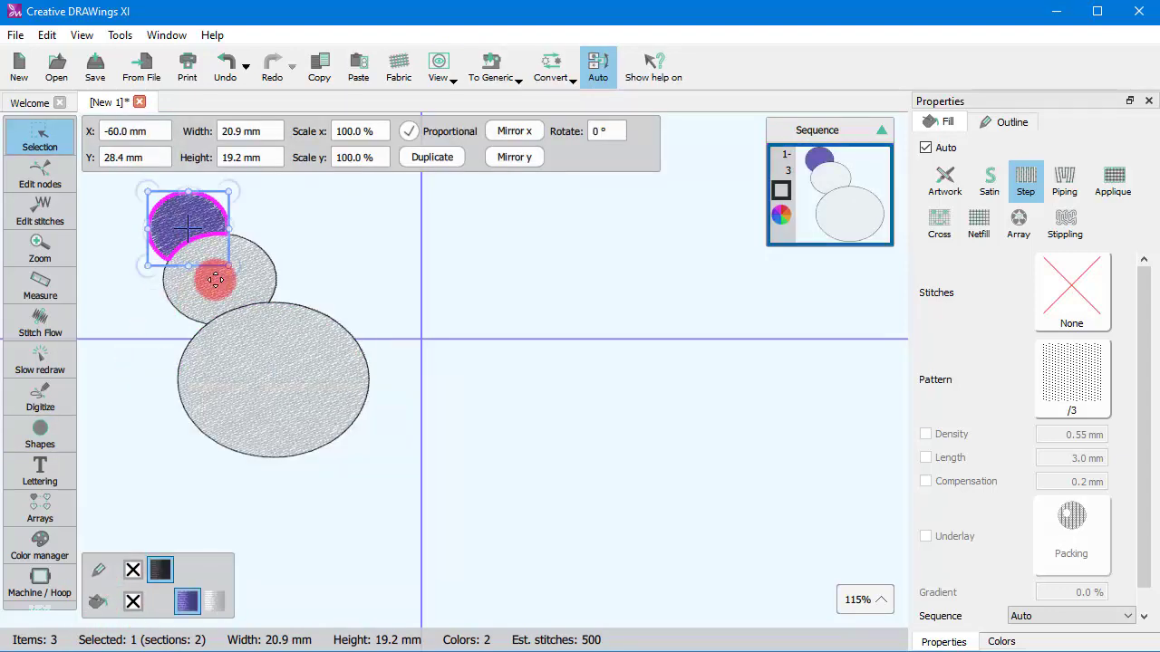
# Fill the middle ellipse with a red thread color.
pyautogui.click(215, 275)
pyautogui.click(122, 585)
pyautogui.click(234, 481)
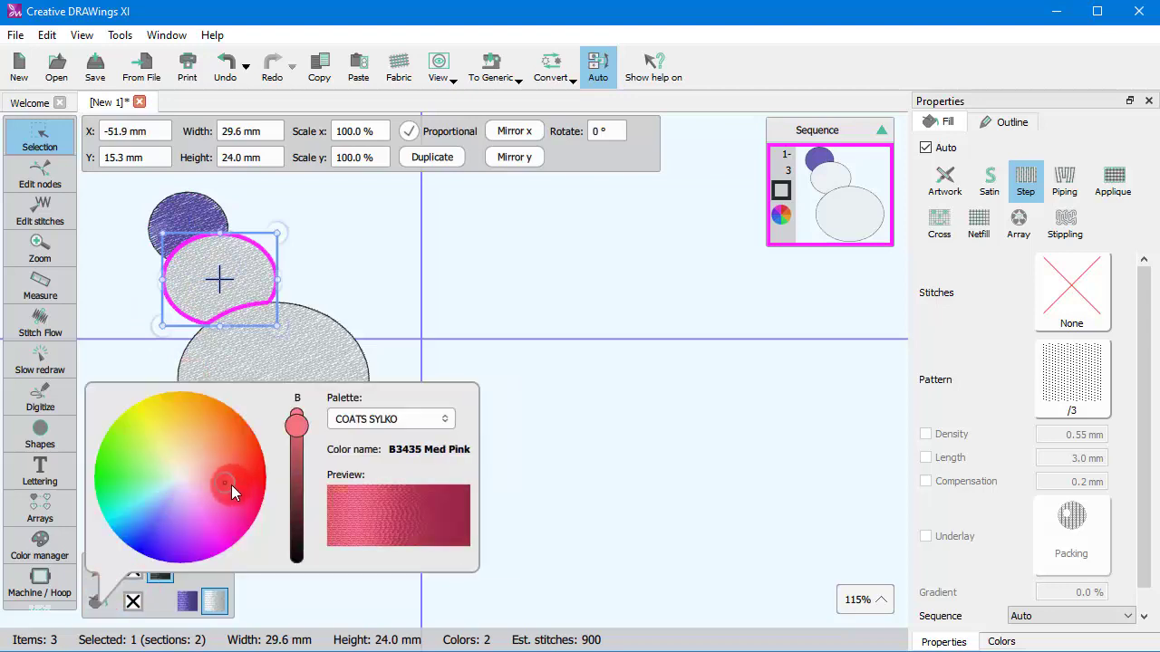
pyautogui.click(237, 453)
# Fill the largest ellipse with a bright green thread color and deselect it.
pyautogui.click(93, 598)
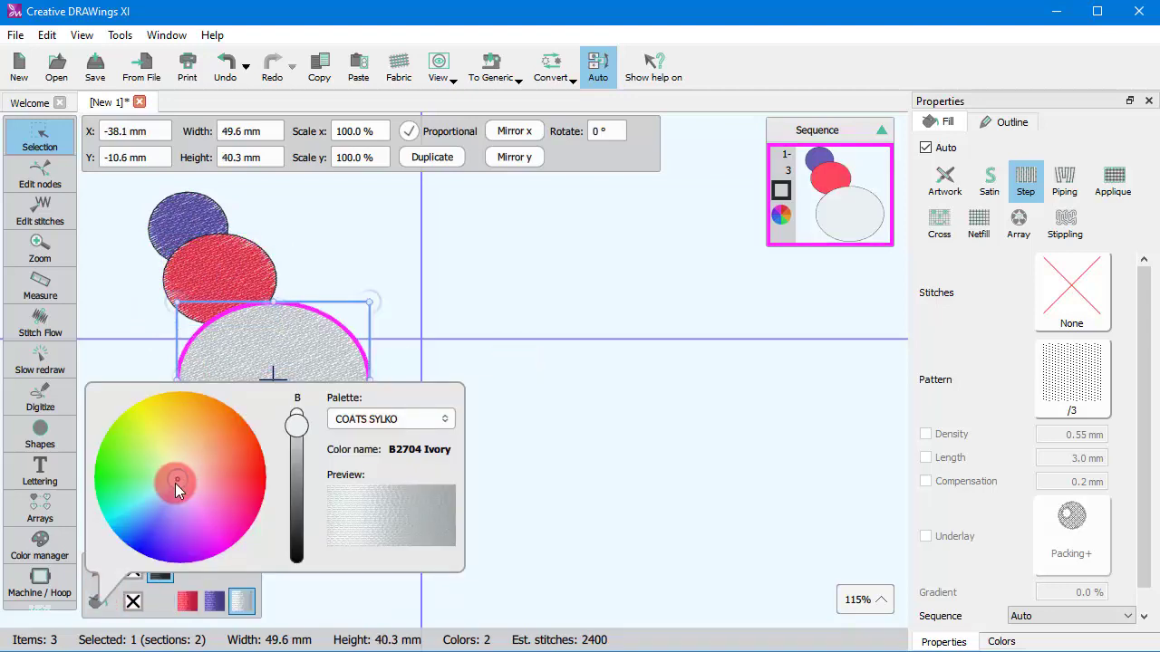
pyautogui.moveTo(175, 483); pyautogui.dragTo(114, 479)
pyautogui.click(599, 400)
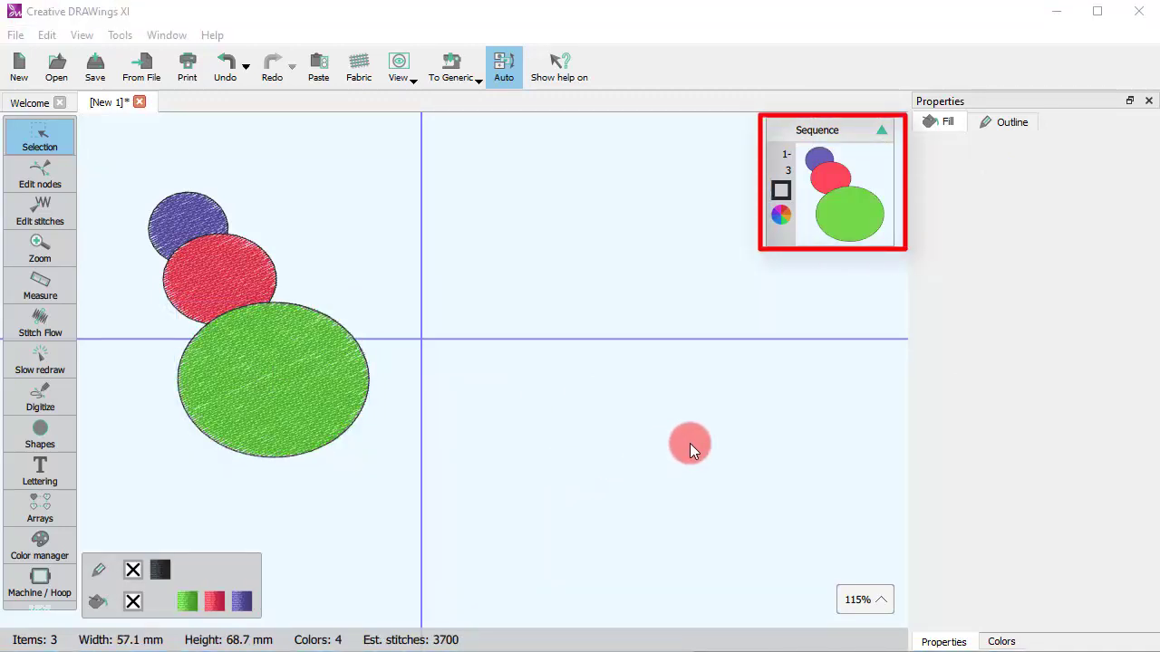
# Widen the Sequence area to enlarge its object thumbnails.
pyautogui.click(770, 218)
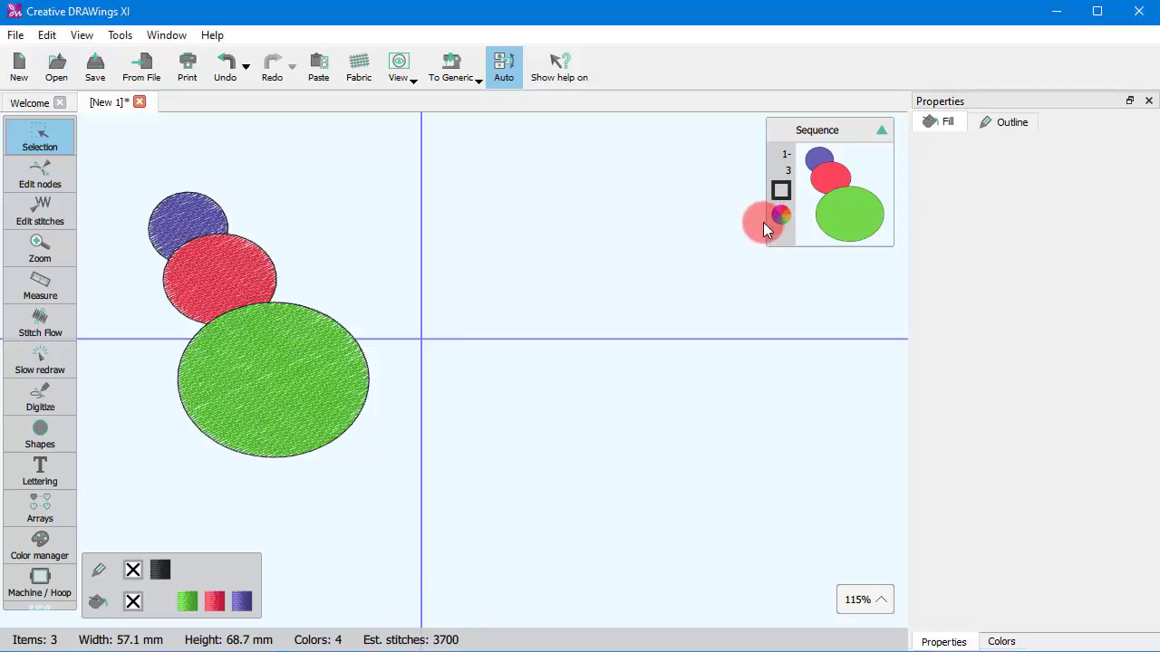
pyautogui.moveTo(767, 223); pyautogui.dragTo(724, 232)
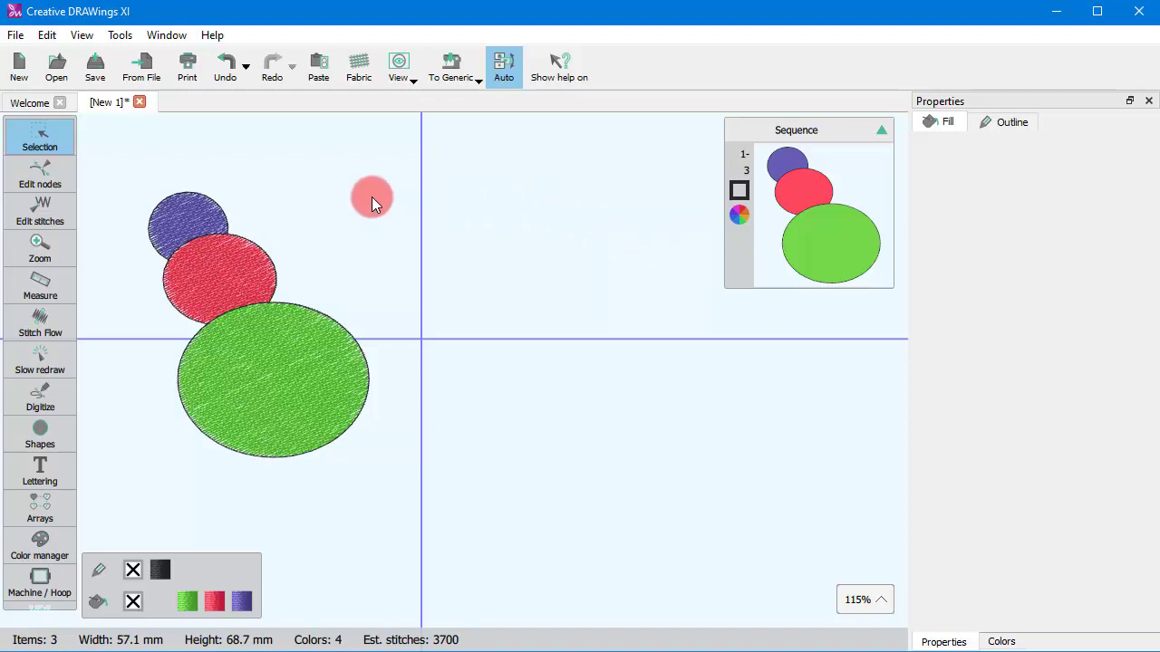
# Review the optimization strategies offered in the Optimizer Options and close them without changes.
pyautogui.click(119, 35)
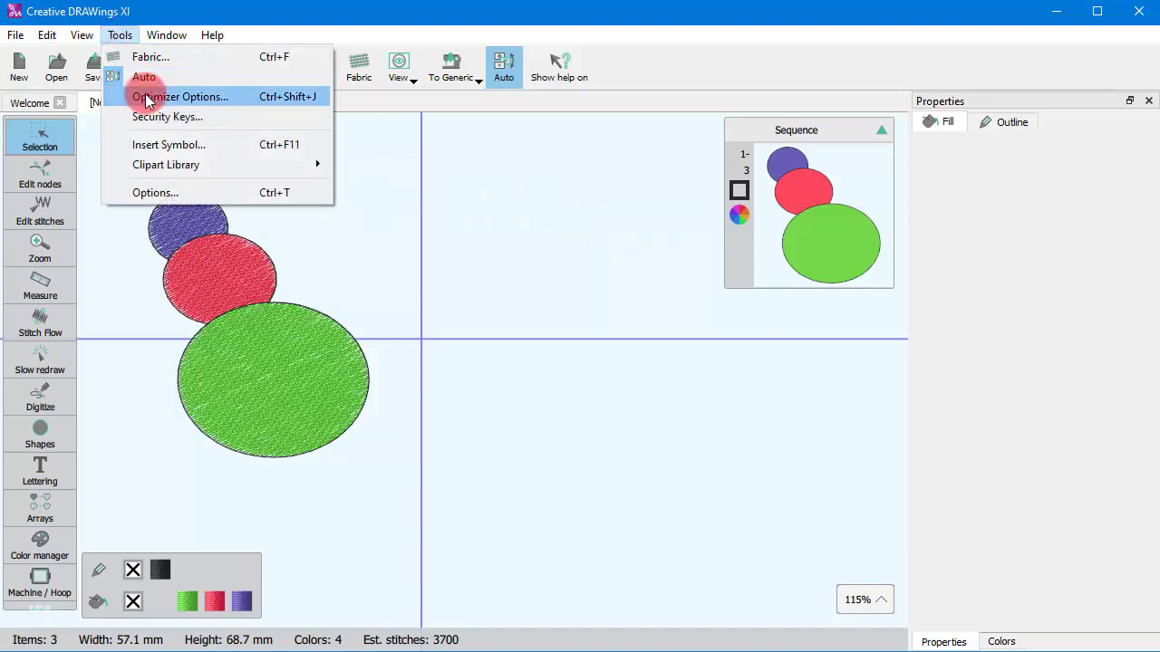
pyautogui.click(148, 97)
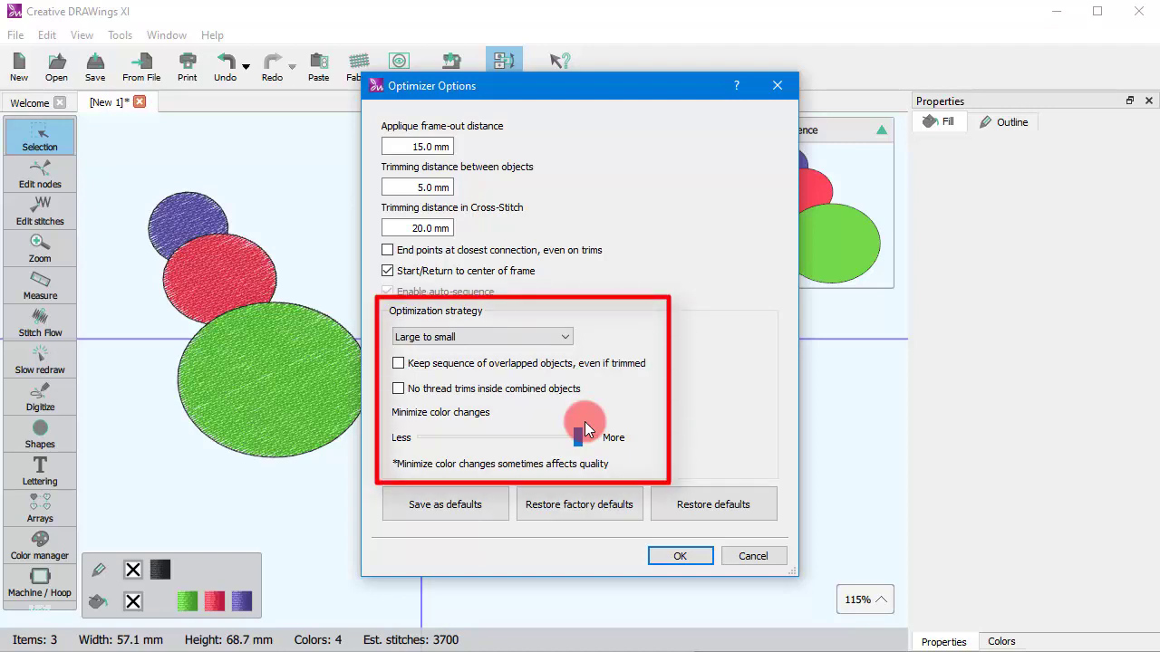
pyautogui.click(518, 335)
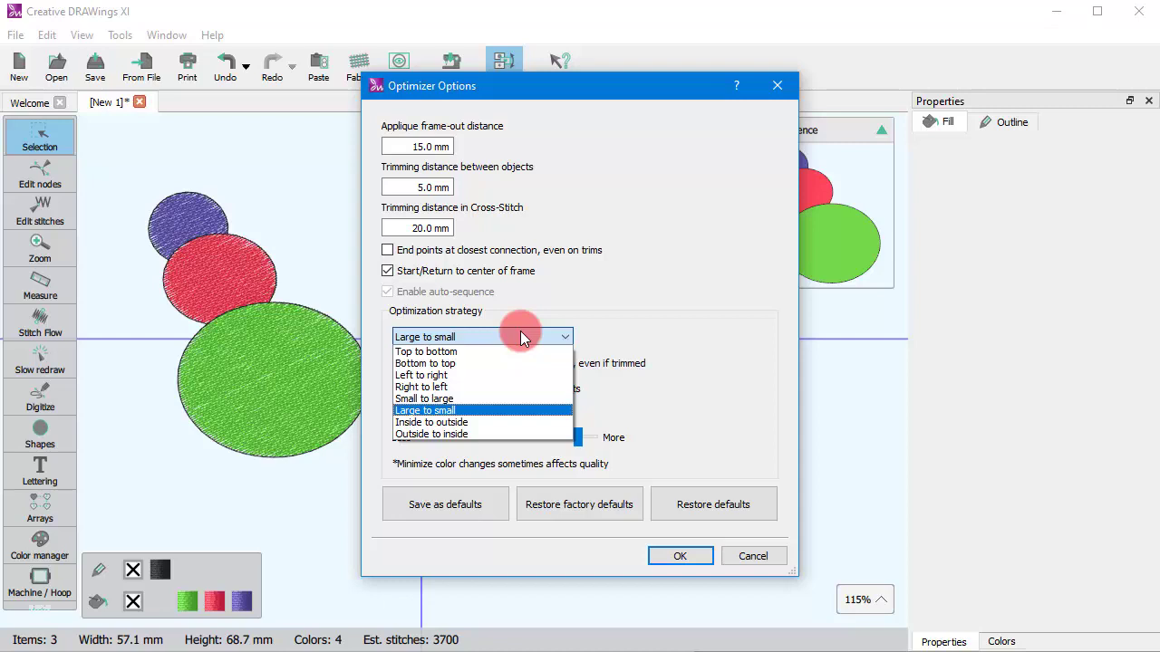
pyautogui.click(740, 554)
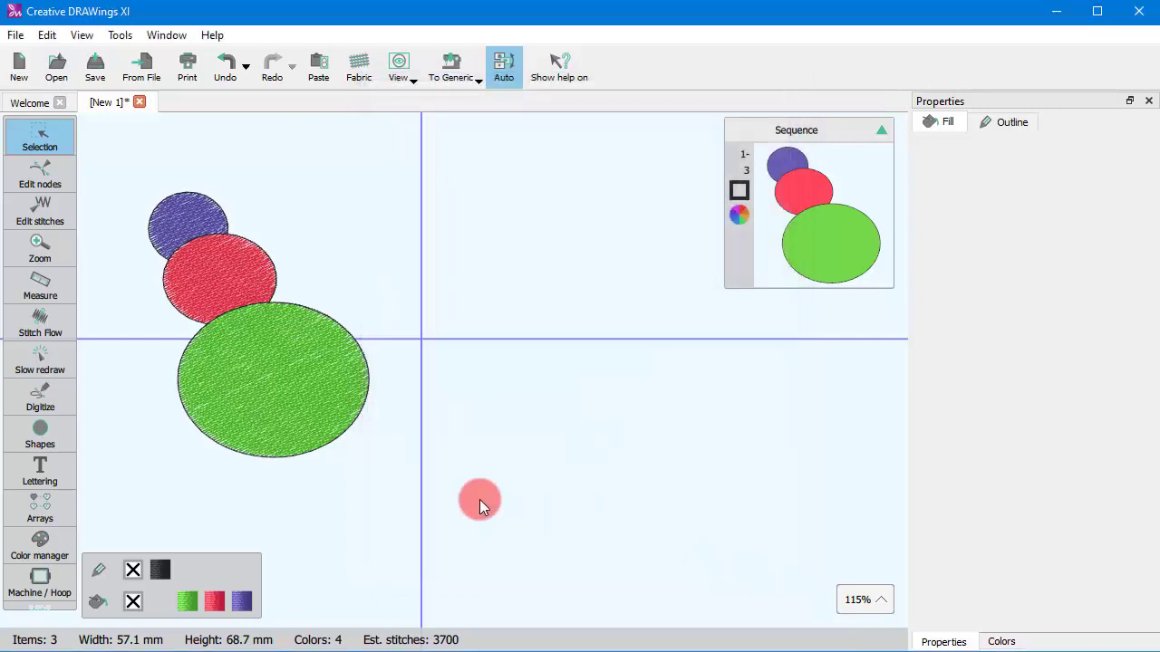
# Preview the stitching order with Slow redraw through to the end under the Large to small strategy, and return to selection mode.
pyautogui.click(46, 369)
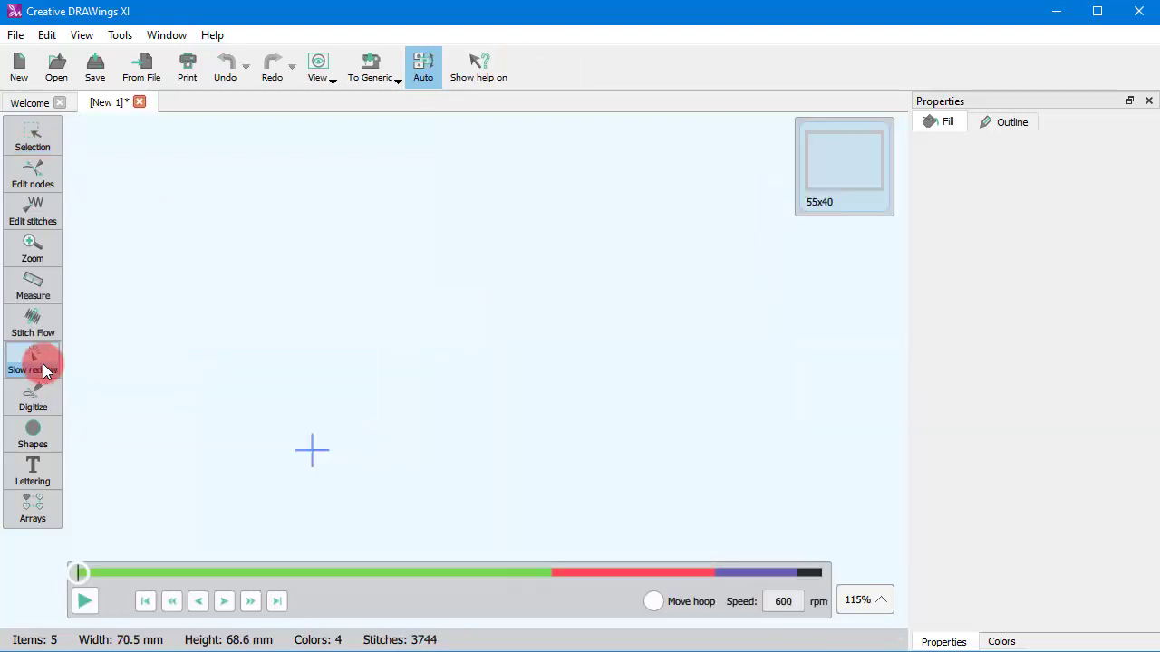
pyautogui.click(83, 604)
pyautogui.moveTo(83, 574)
pyautogui.mouseDown()
pyautogui.moveTo(514, 549)
pyautogui.moveTo(828, 554)
pyautogui.mouseUp()
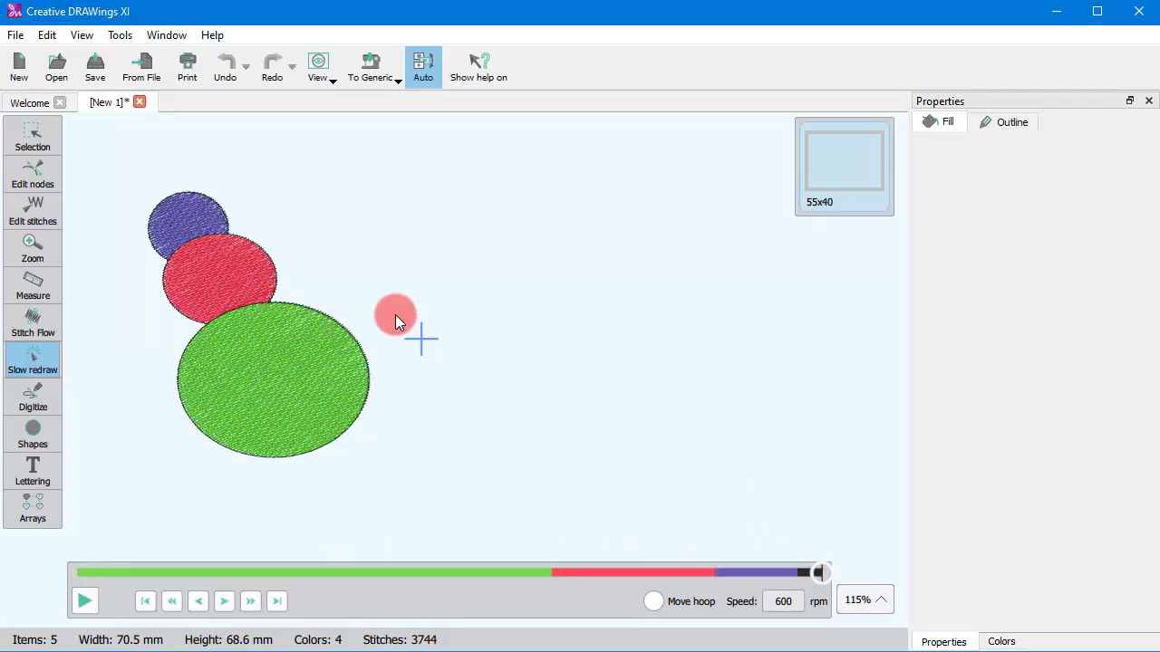
pyautogui.click(63, 164)
# Set the optimization strategy to Small to large in the Optimizer Options.
pyautogui.click(108, 37)
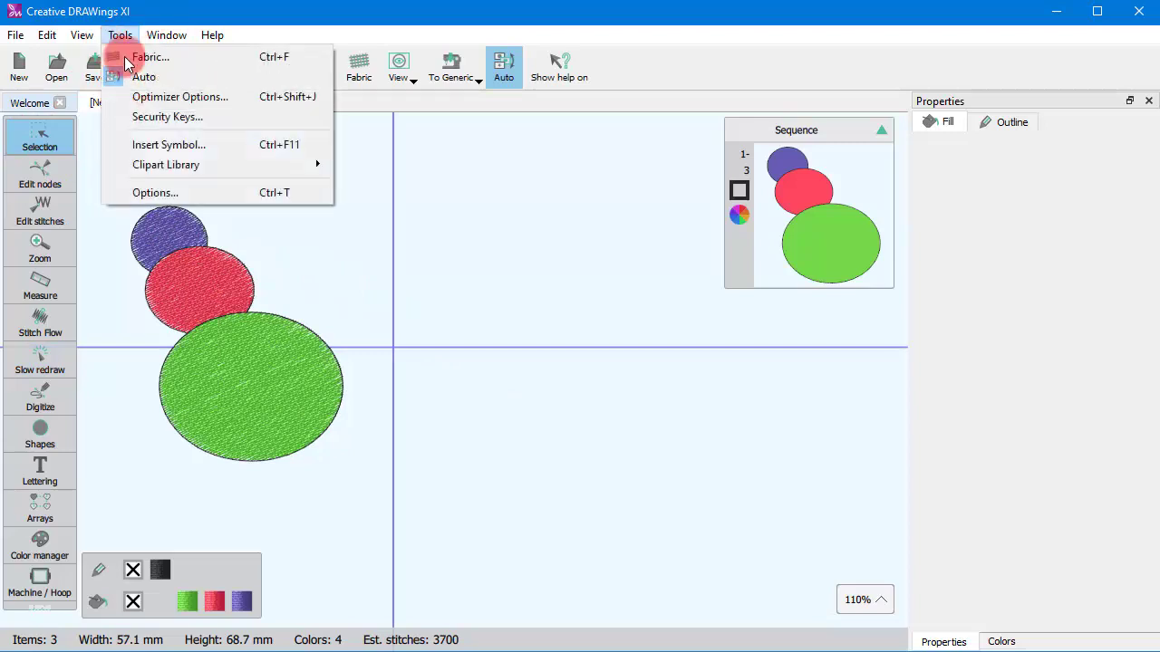
pyautogui.click(168, 107)
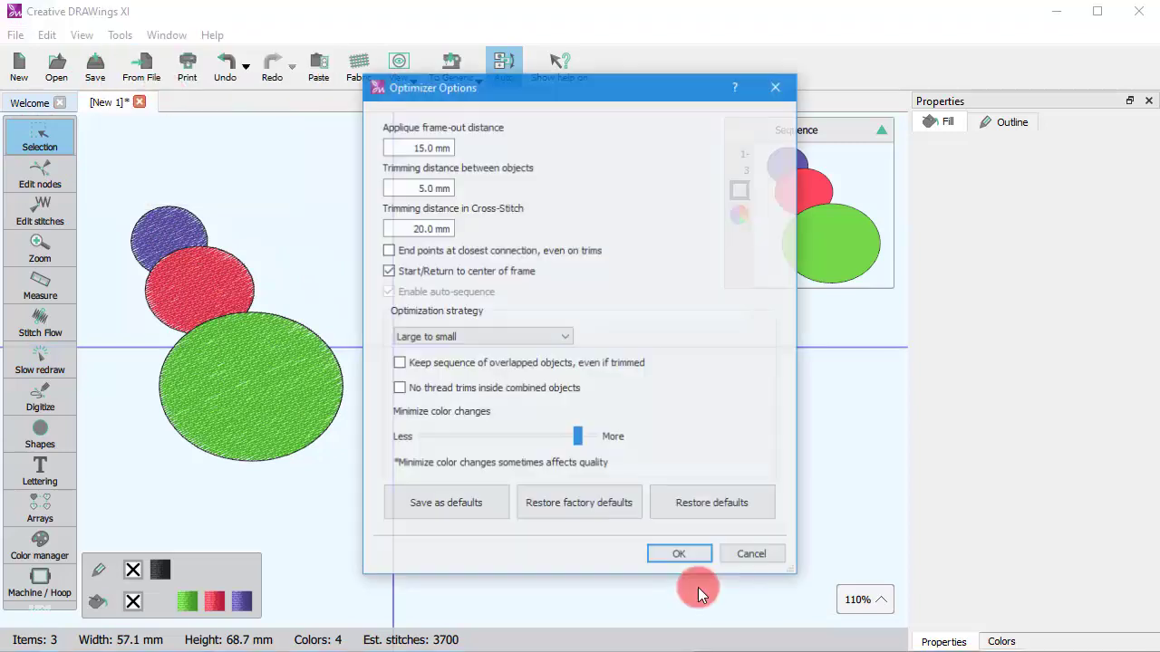
pyautogui.click(454, 338)
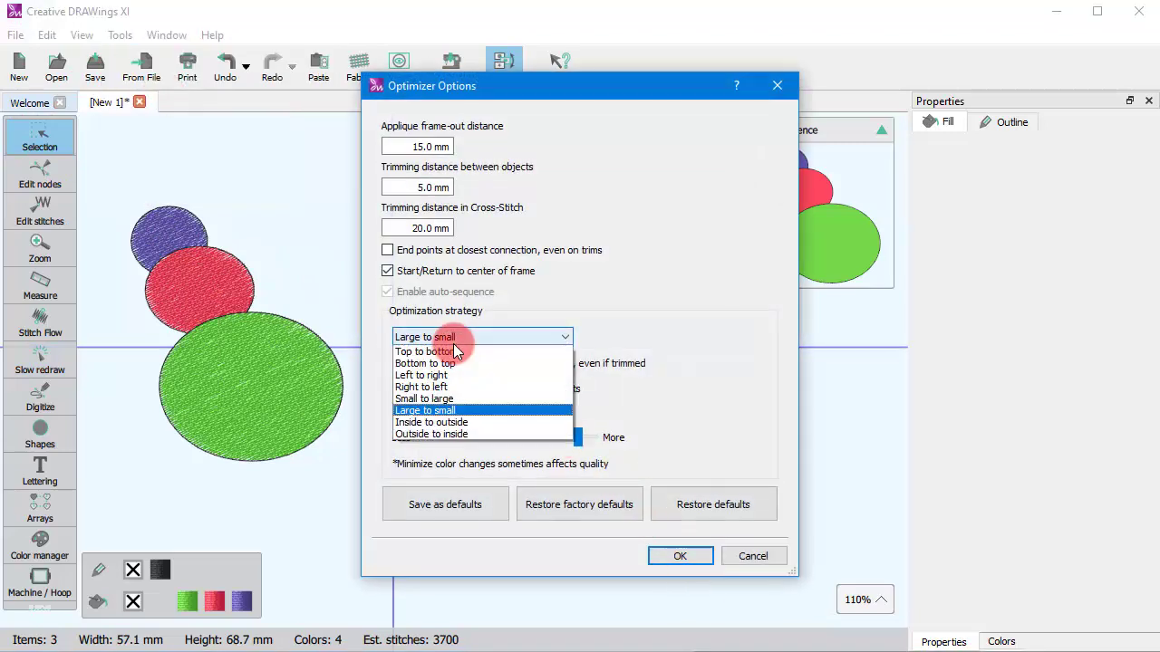
pyautogui.click(455, 400)
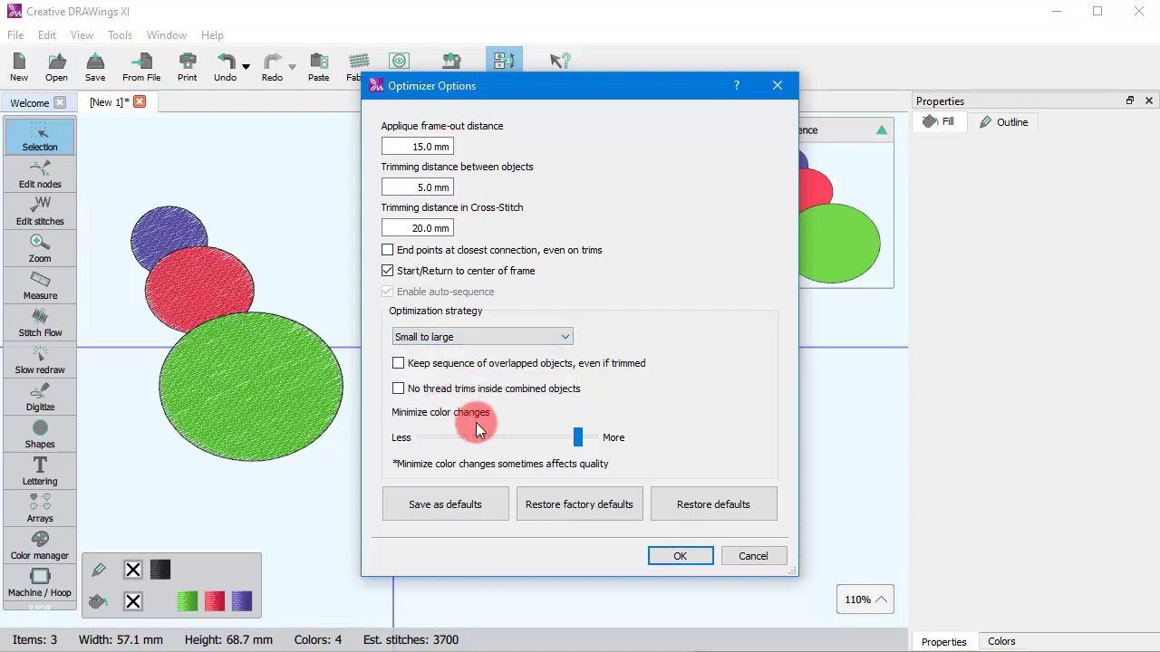
pyautogui.click(671, 555)
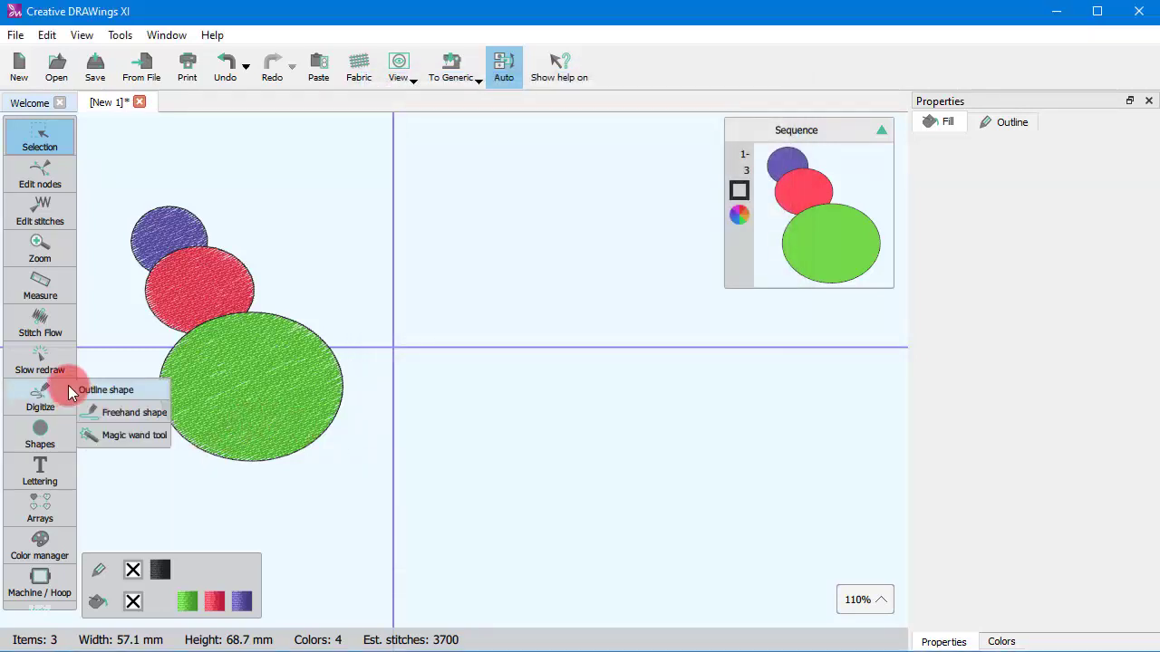
# Run through the whole design in Slow redraw to check the Small to large order, and return to selection mode.
pyautogui.click(40, 359)
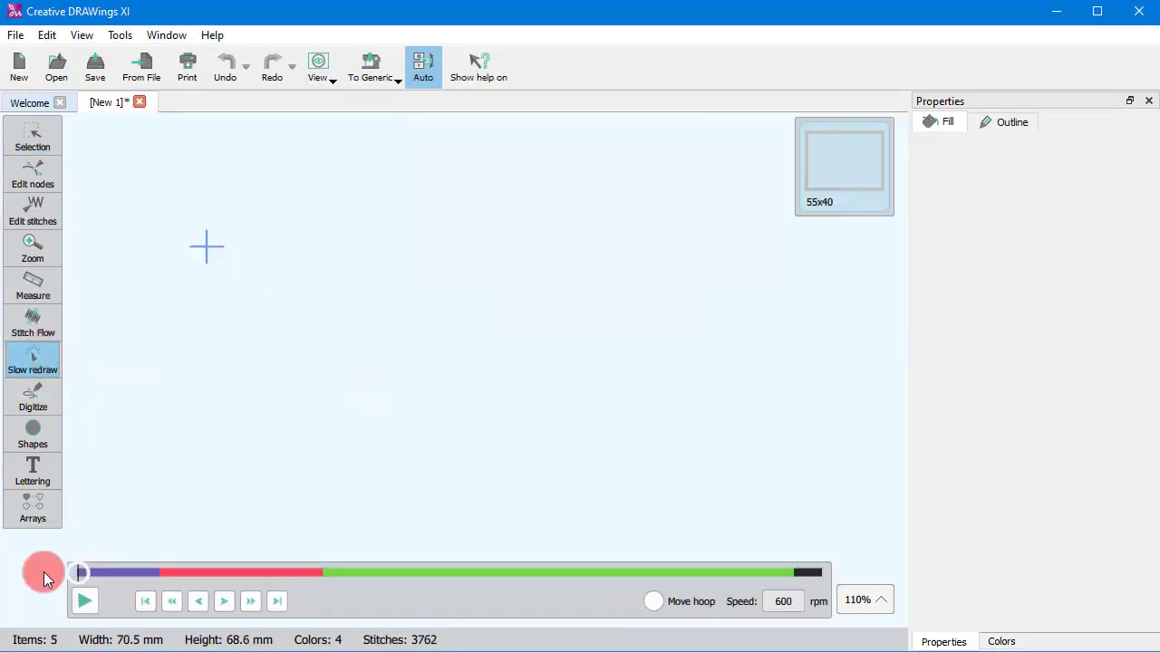
pyautogui.moveTo(77, 571); pyautogui.dragTo(873, 581)
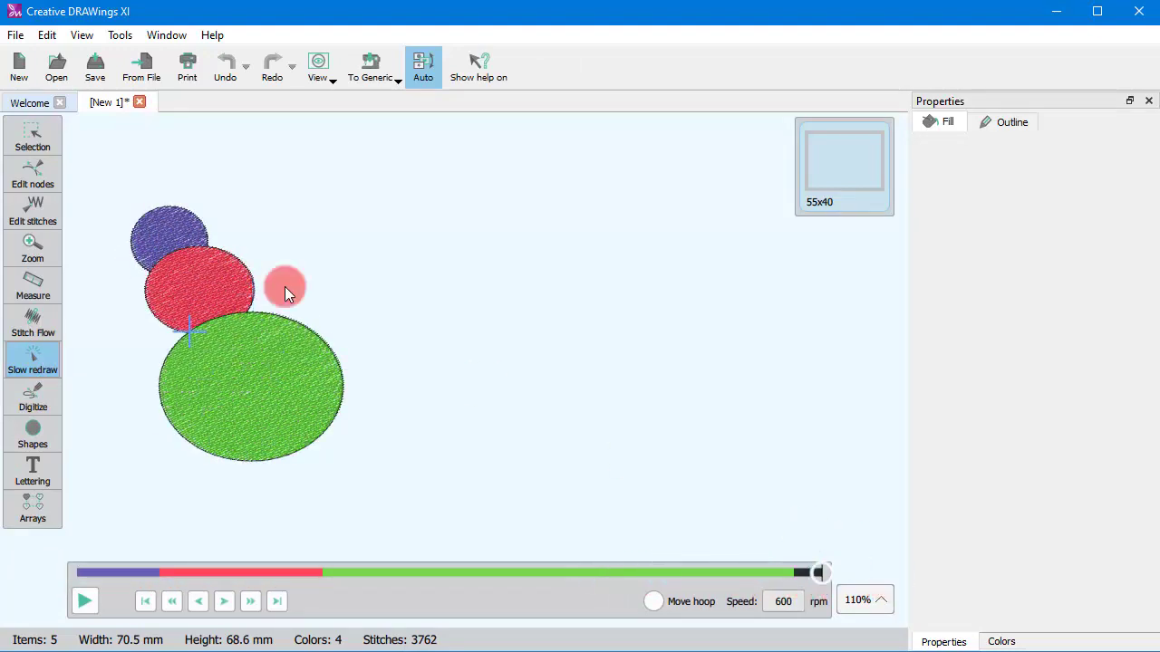
pyautogui.click(9, 144)
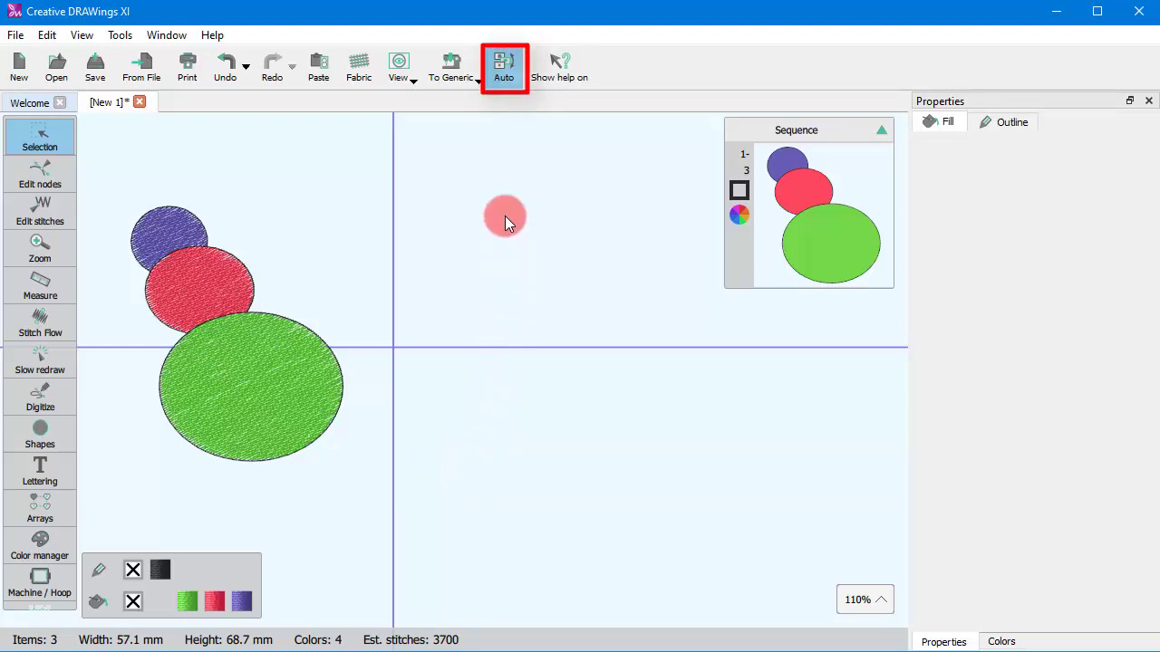
# Switch the design from automatic to manual sequencing and select each ellipse in the Sequence to inspect it.
pyautogui.click(509, 78)
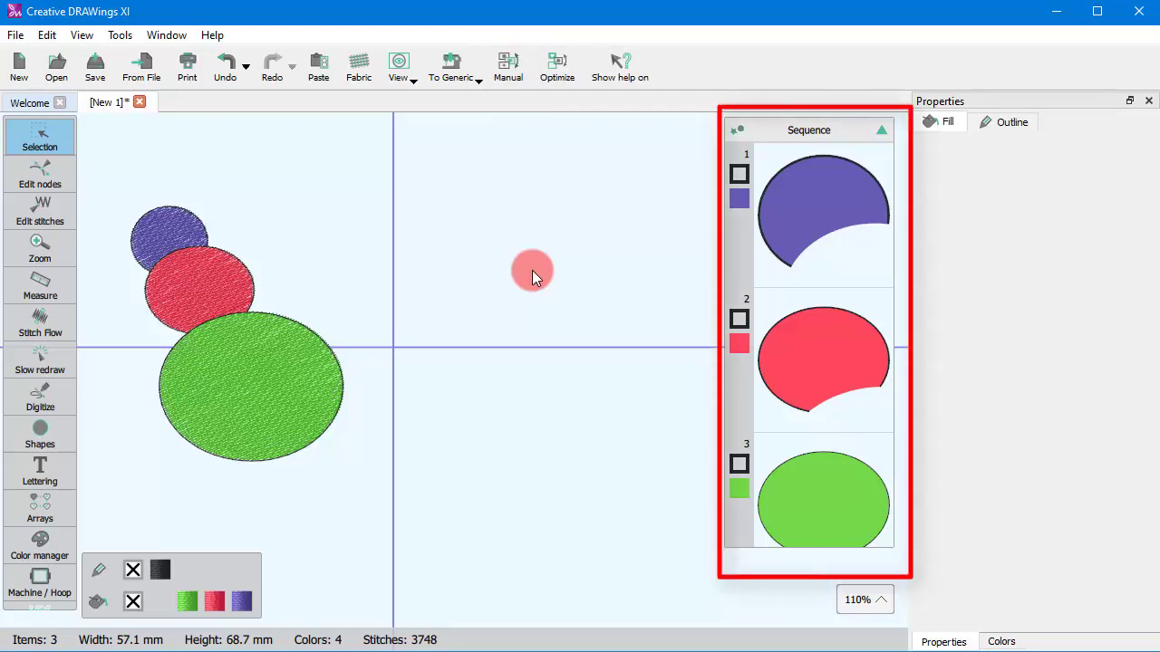
pyautogui.click(858, 365)
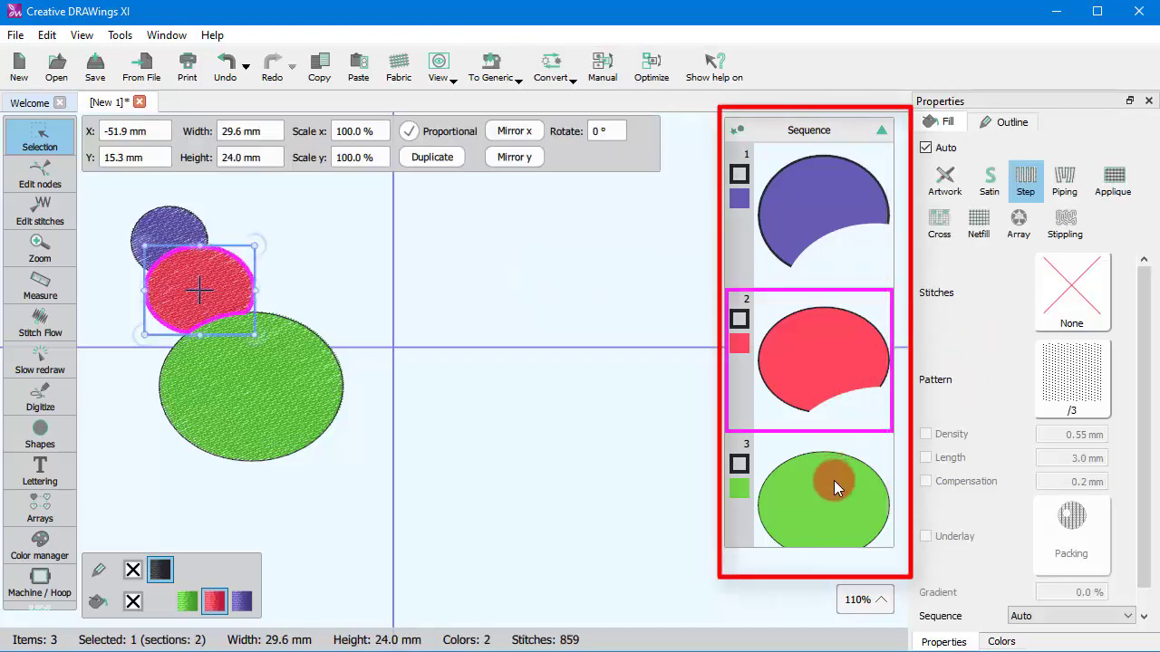
pyautogui.click(833, 486)
pyautogui.click(824, 332)
pyautogui.click(807, 197)
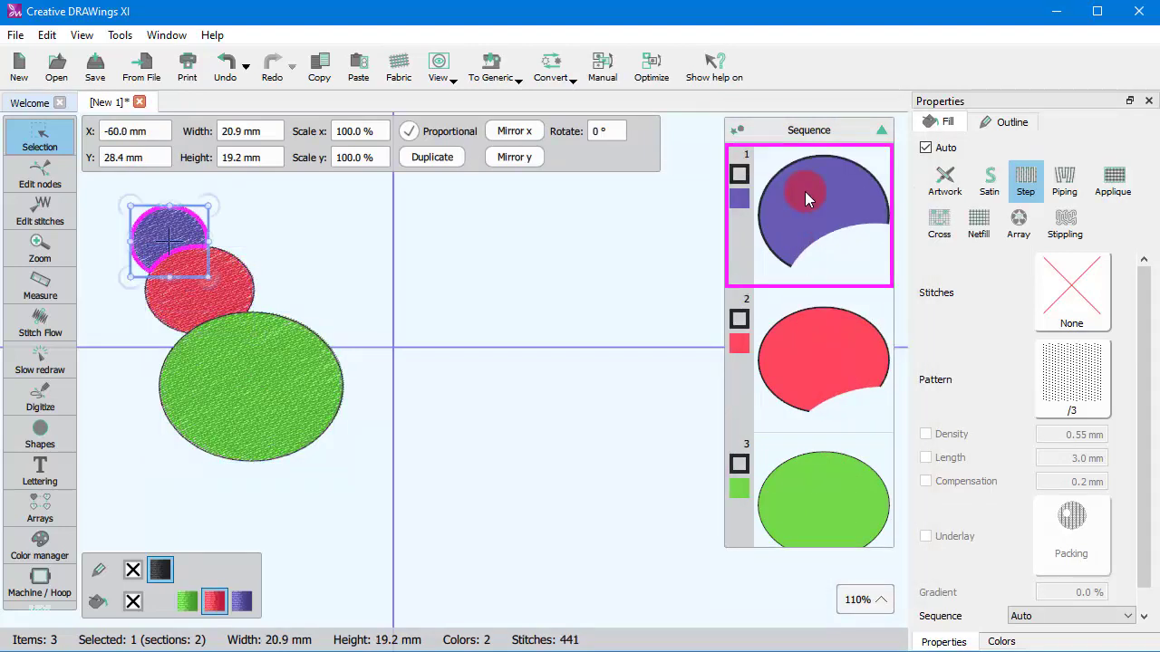
# Reorder the Sequence by moving the purple ellipse after the red one and the green ellipse ahead of the purple one.
pyautogui.moveTo(810, 198); pyautogui.dragTo(829, 368)
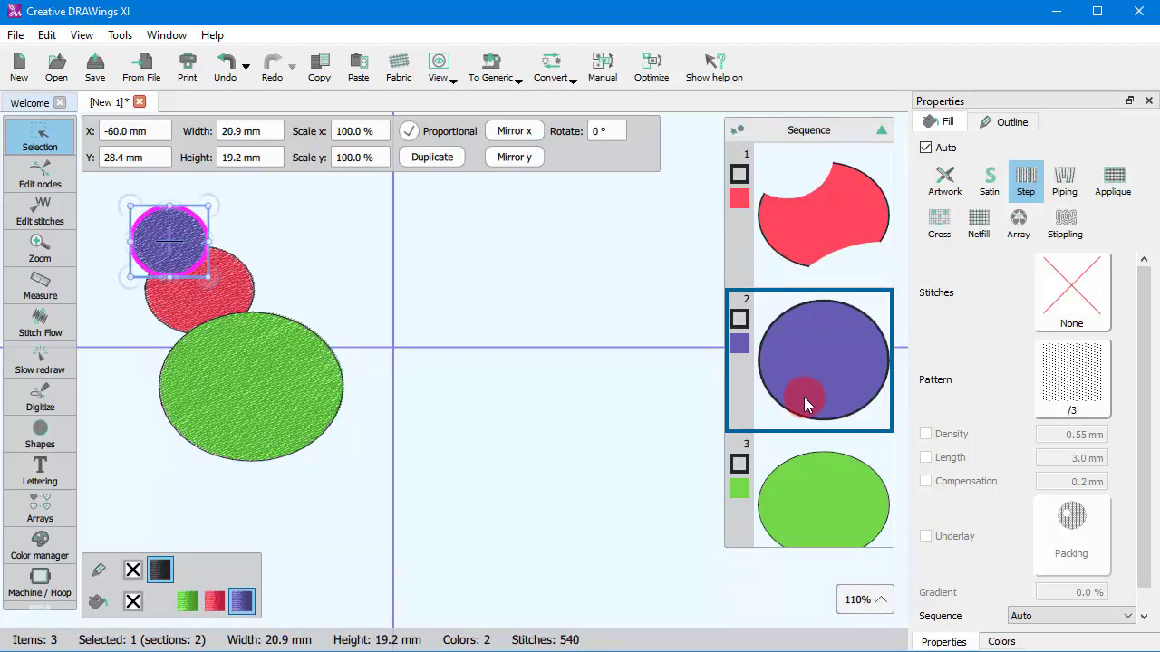
pyautogui.moveTo(823, 512); pyautogui.dragTo(844, 392)
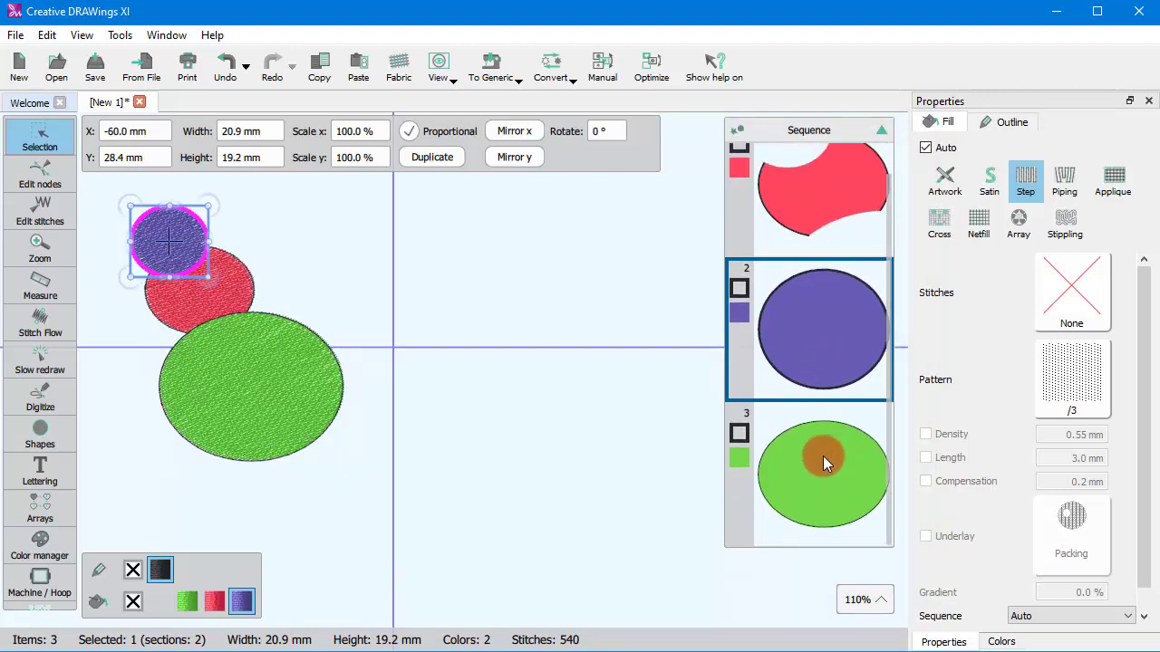
pyautogui.click(821, 487)
pyautogui.moveTo(820, 487); pyautogui.dragTo(847, 317)
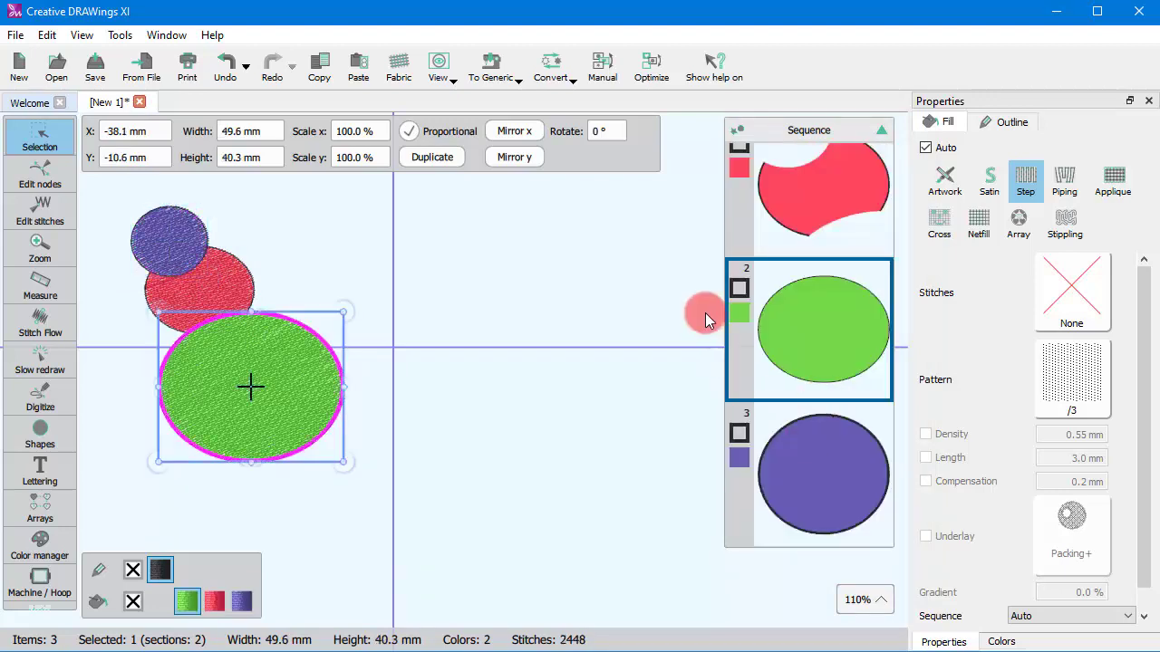
# Move the purple ellipse from the end of the Sequence back to first place.
pyautogui.scroll(1, 665, 367)
pyautogui.scroll(1, 800, 351)
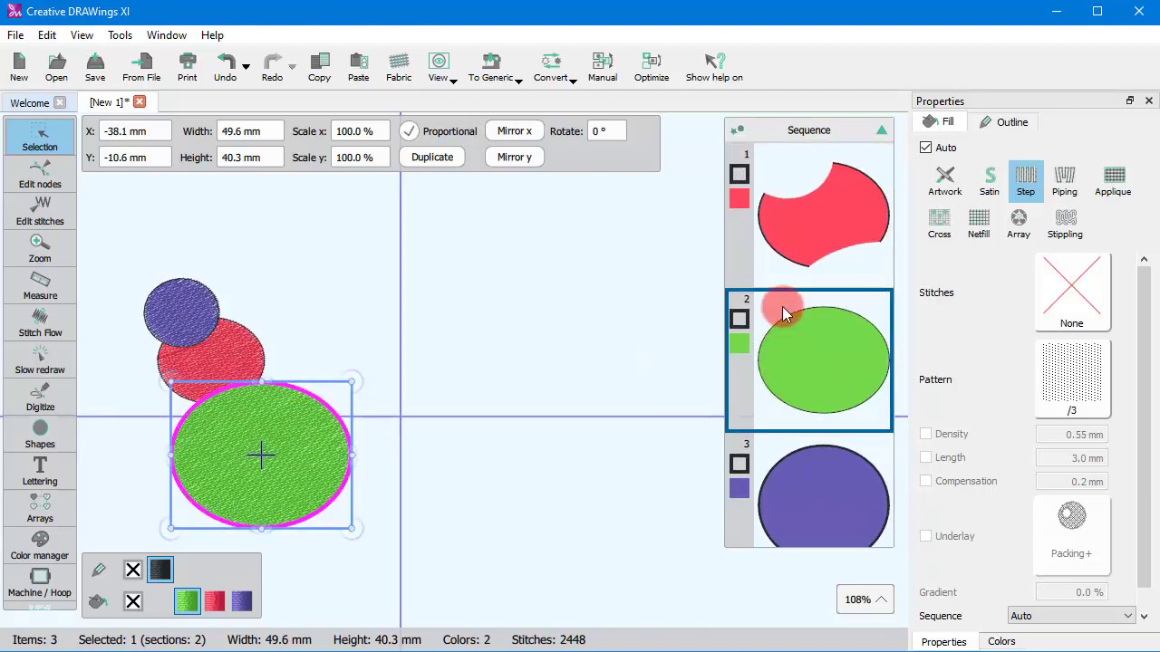
pyautogui.click(803, 502)
pyautogui.moveTo(806, 490); pyautogui.dragTo(846, 198)
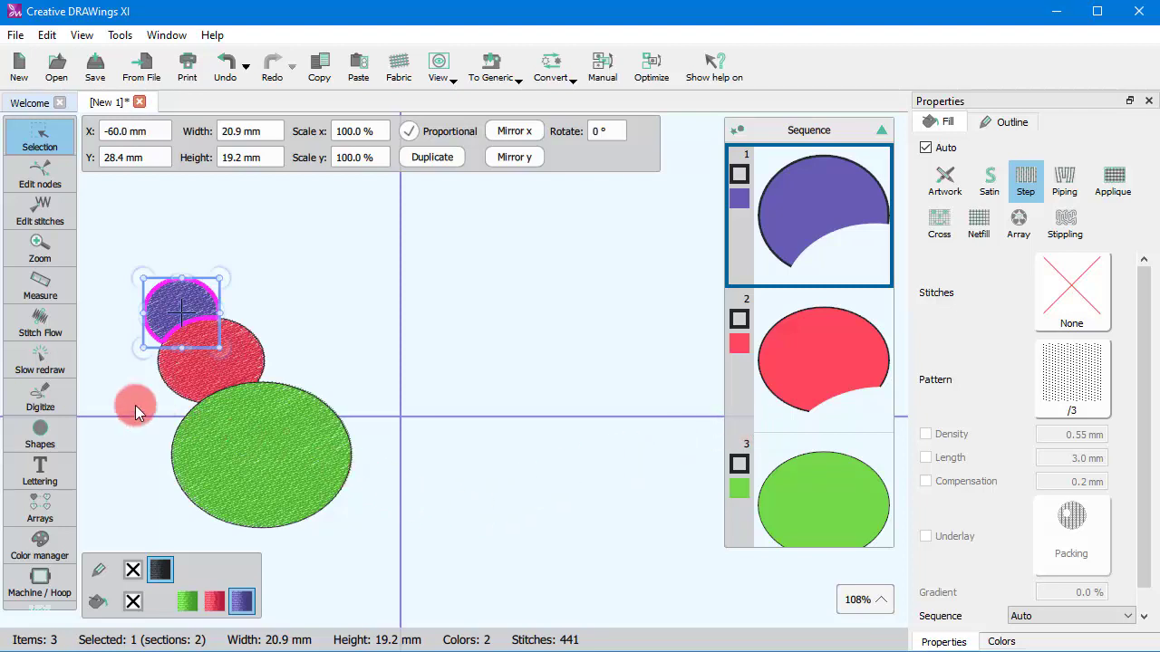
# Play and scrub the manually sequenced design in Slow redraw to check its stitching order, and return to selection mode.
pyautogui.click(40, 361)
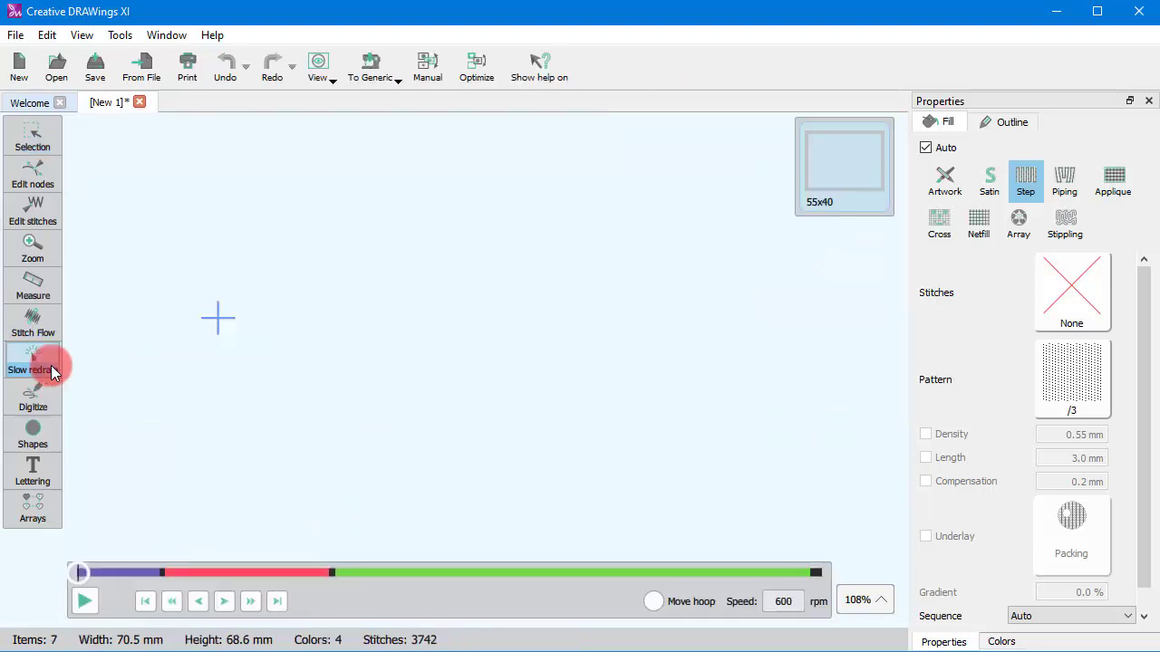
pyautogui.click(83, 605)
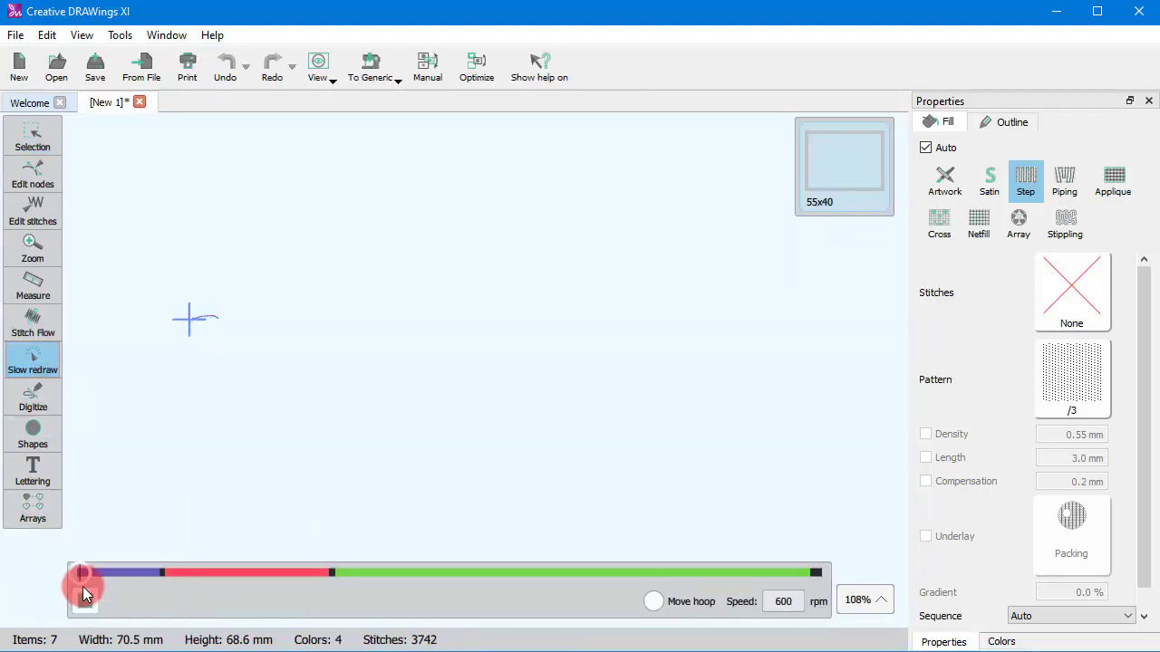
pyautogui.moveTo(83, 576)
pyautogui.mouseDown()
pyautogui.moveTo(861, 605)
pyautogui.moveTo(525, 575)
pyautogui.mouseUp()
pyautogui.click(52, 150)
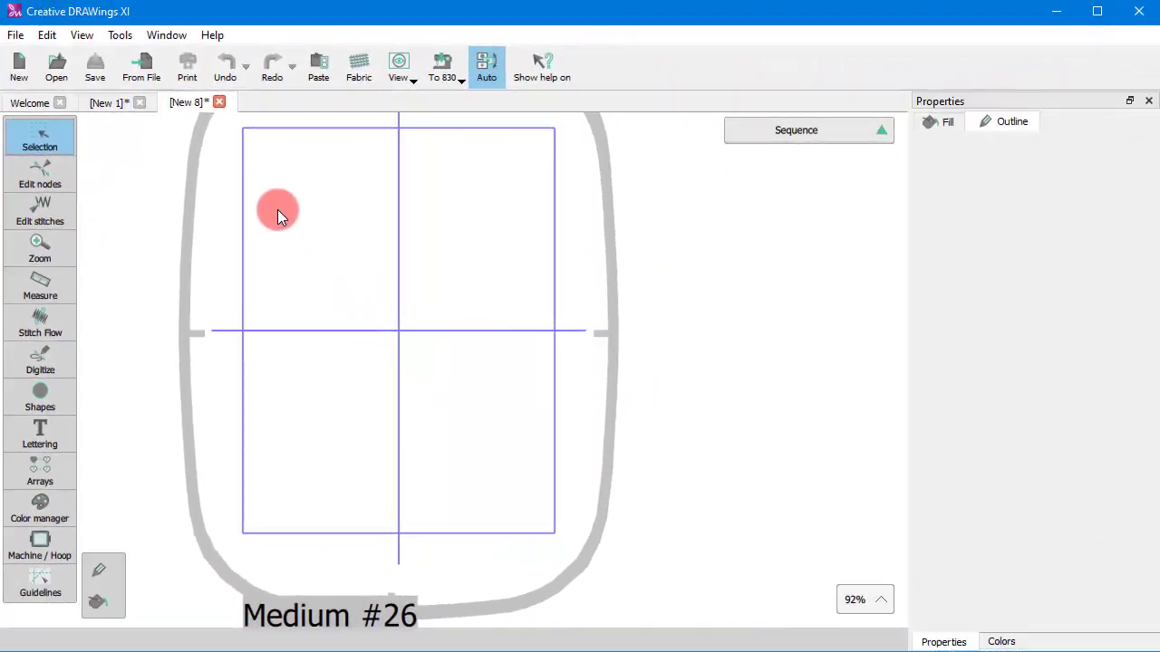
# Import the sample file ASC-00000.cmx from the Creative DRAWings XI Samples folder into the empty design.
pyautogui.click(141, 60)
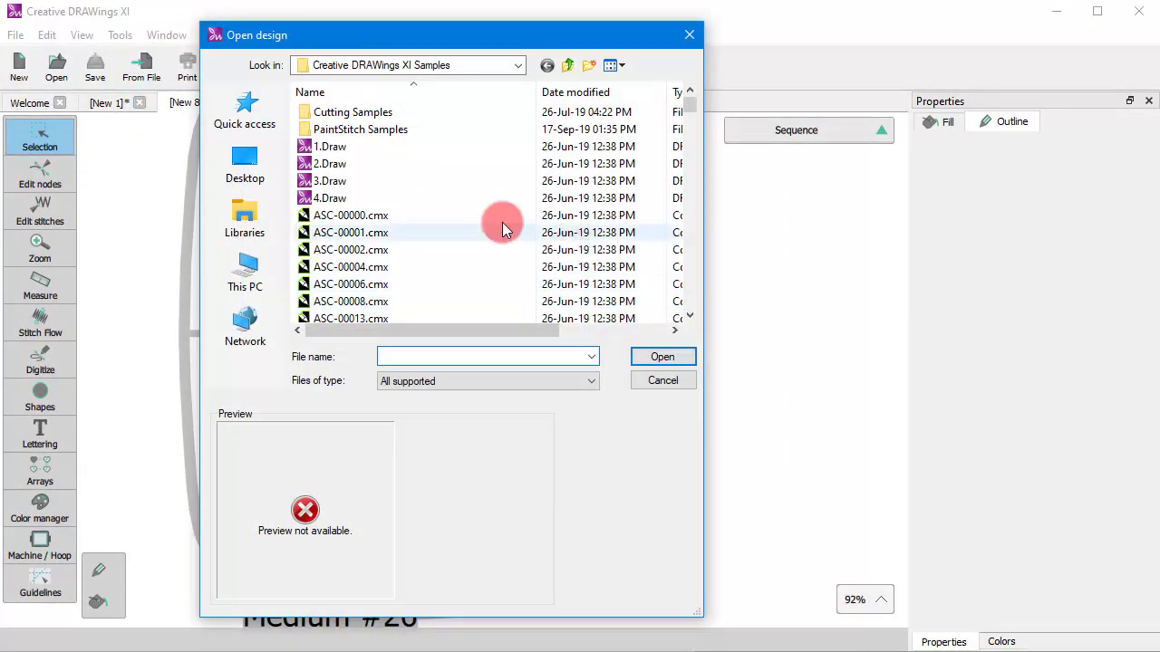
pyautogui.click(373, 216)
pyautogui.click(642, 357)
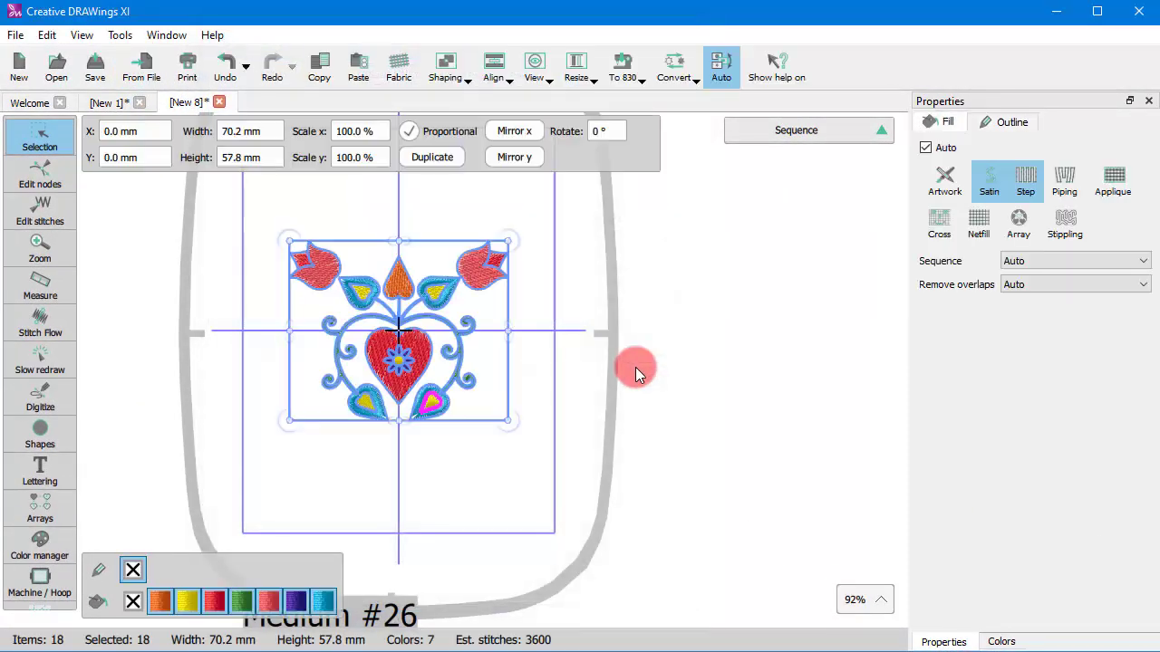
# Scrub through the automatically sequenced floral heart in Slow redraw, return to selection mode, and clear the selection.
pyautogui.click(45, 370)
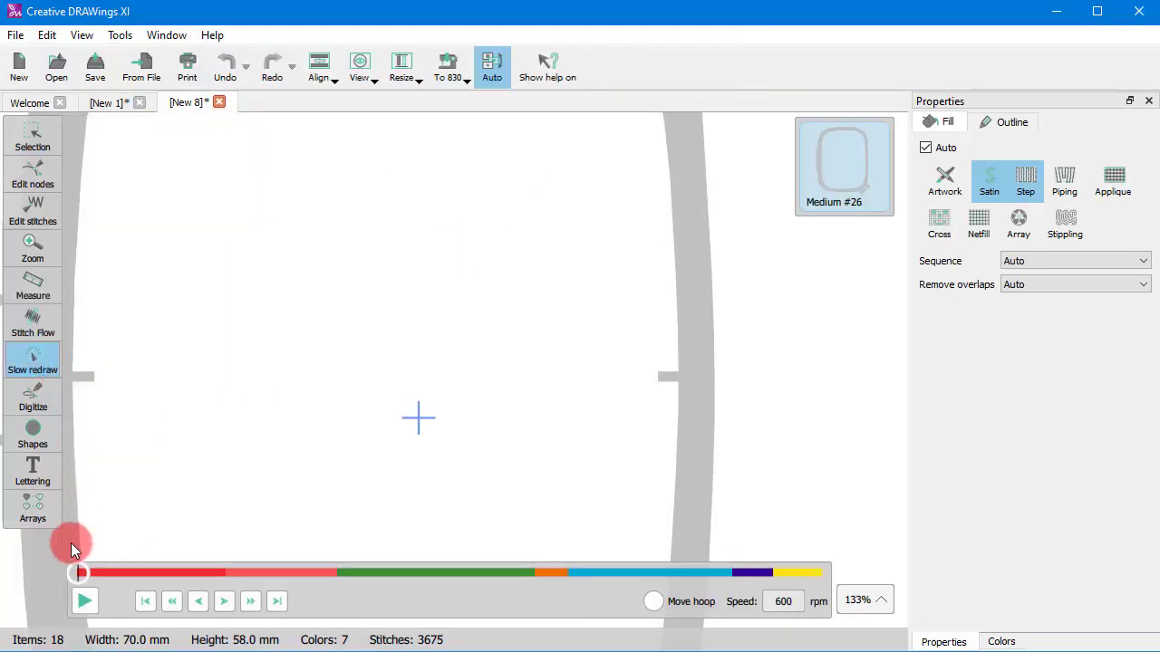
pyautogui.moveTo(79, 575); pyautogui.dragTo(821, 616)
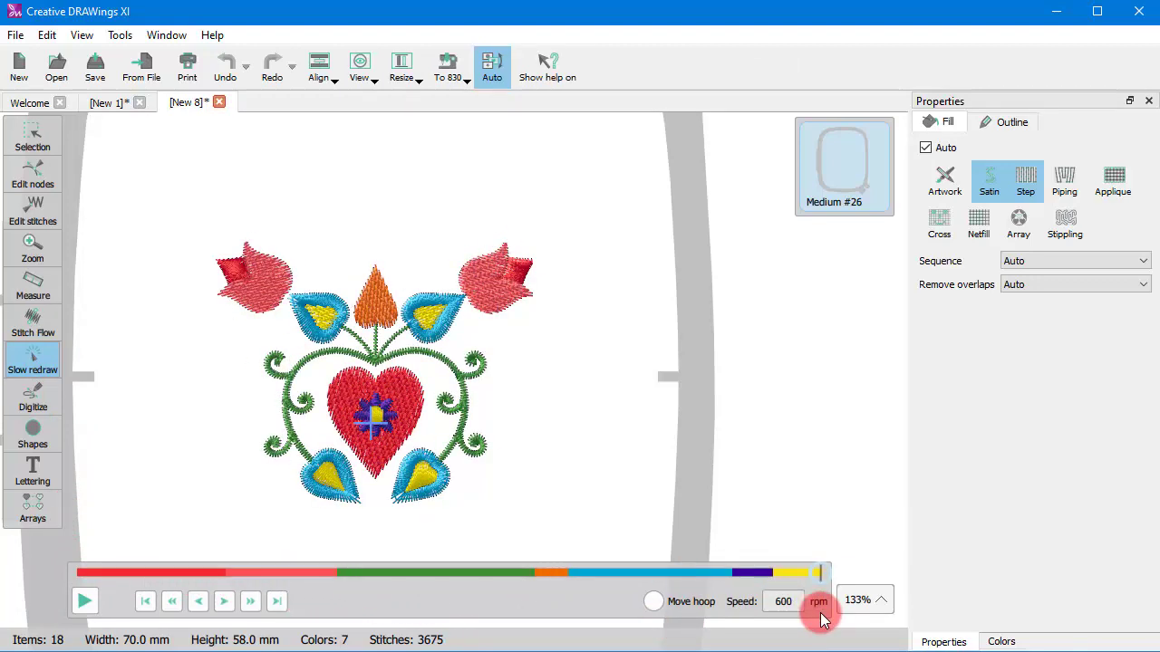
pyautogui.click(179, 337)
pyautogui.click(32, 131)
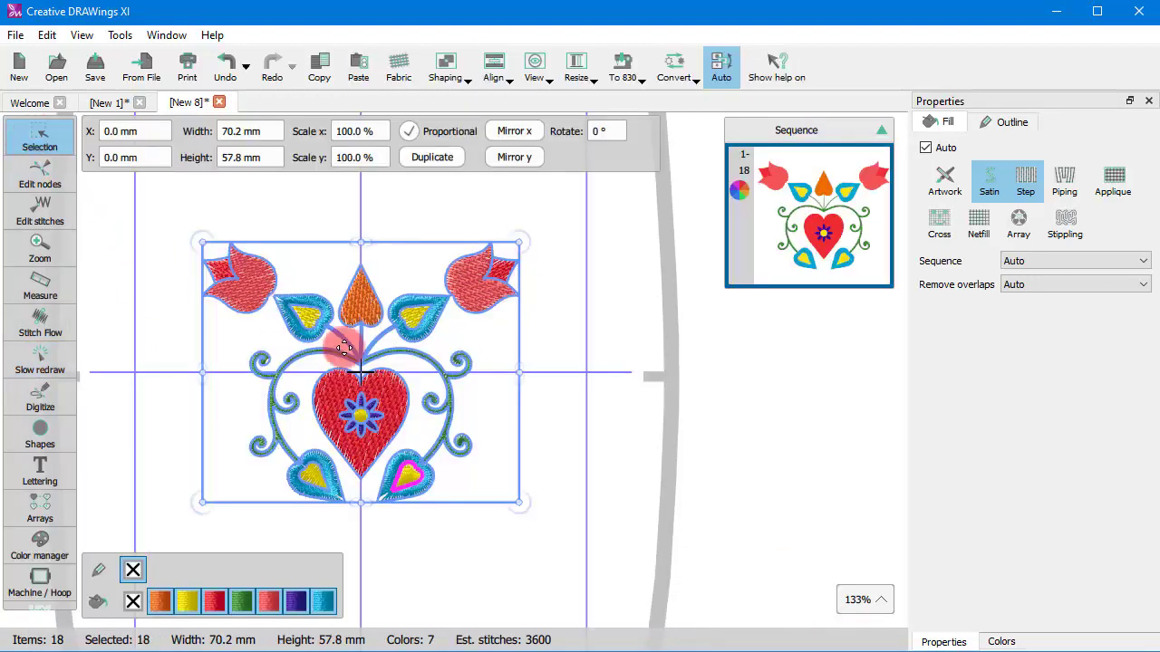
pyautogui.click(632, 445)
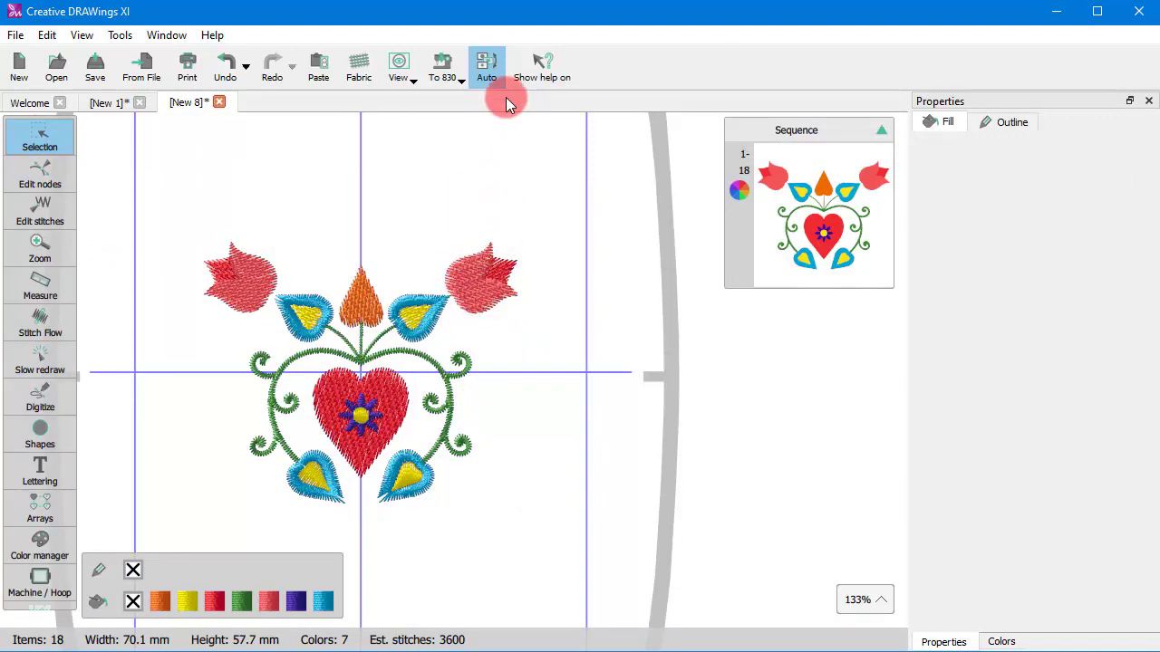
# Switch the floral heart design to manual sequencing, scrub its stitching order in Slow redraw, and return to selection mode.
pyautogui.click(485, 65)
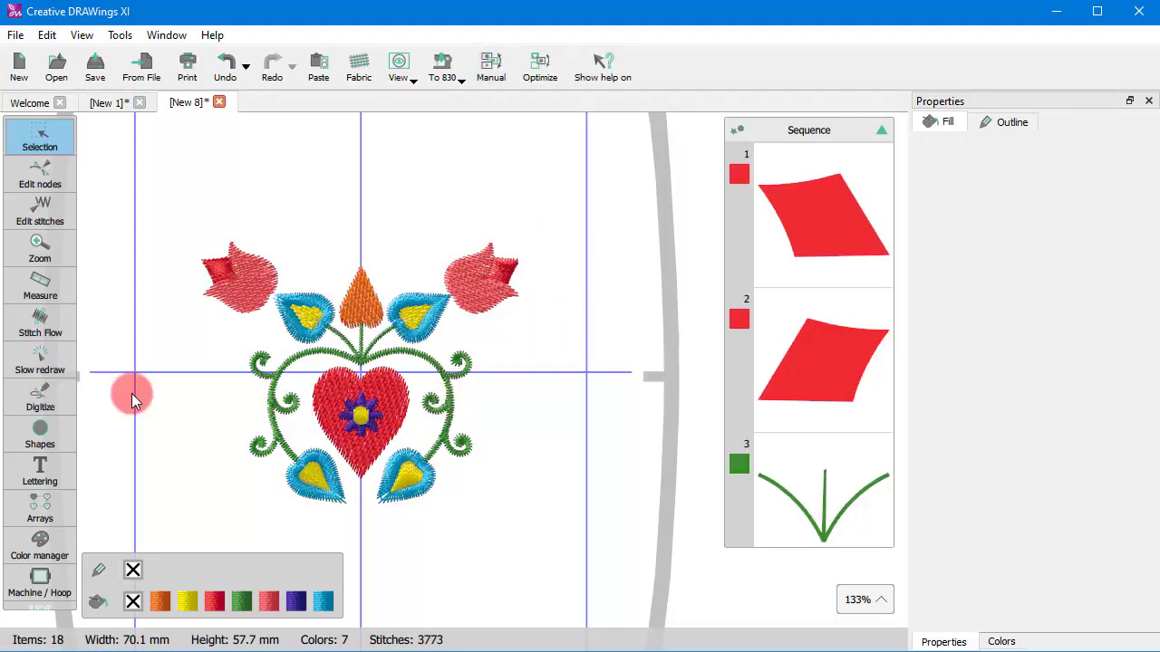
pyautogui.click(40, 358)
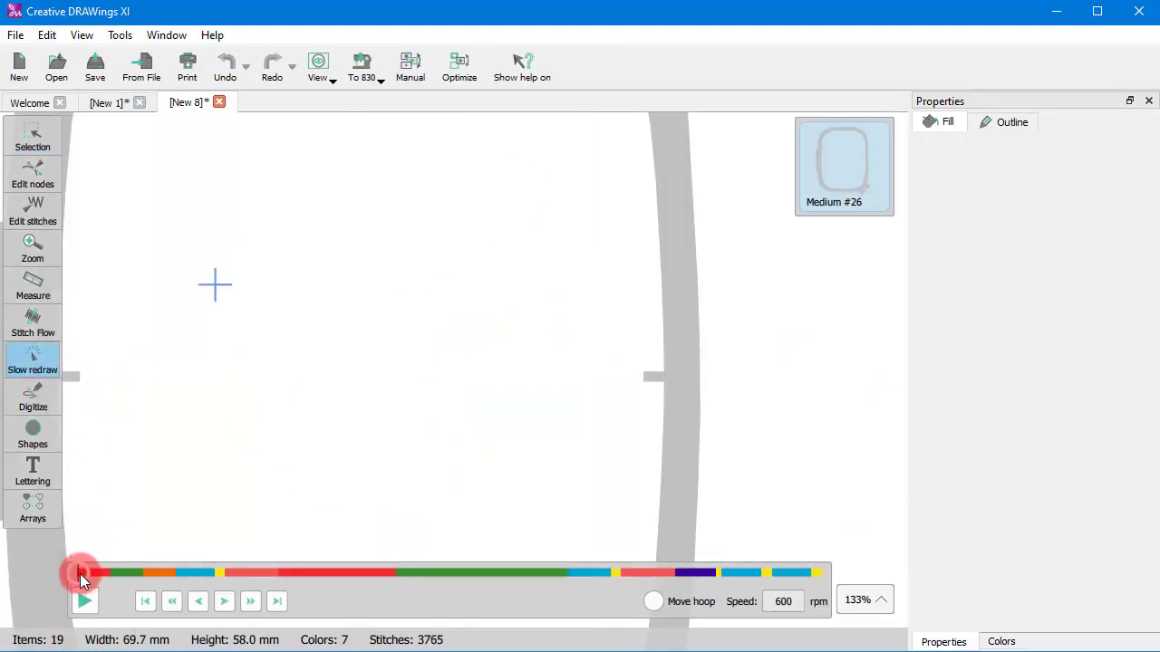
pyautogui.moveTo(80, 573); pyautogui.dragTo(569, 471)
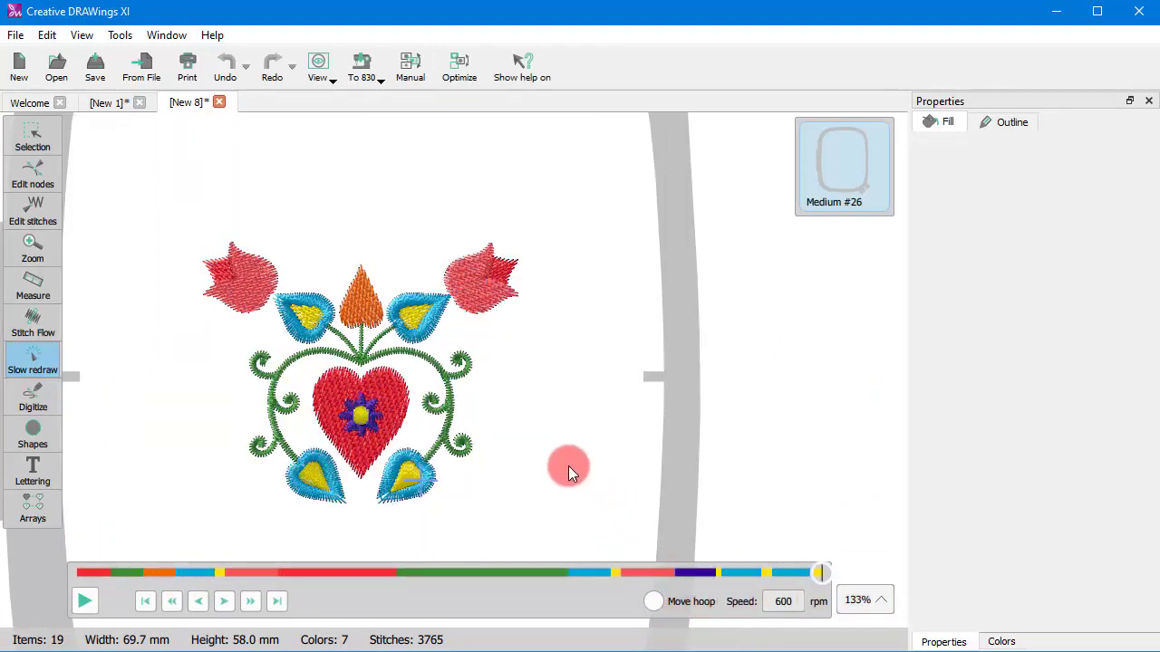
pyautogui.click(36, 145)
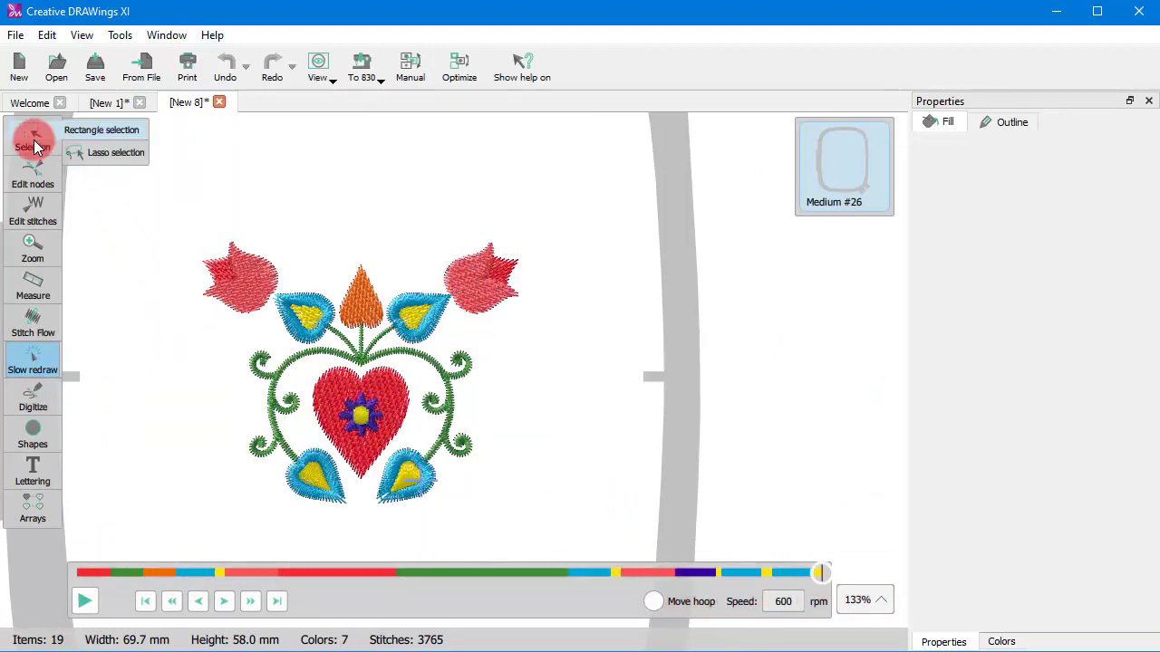
pyautogui.click(36, 148)
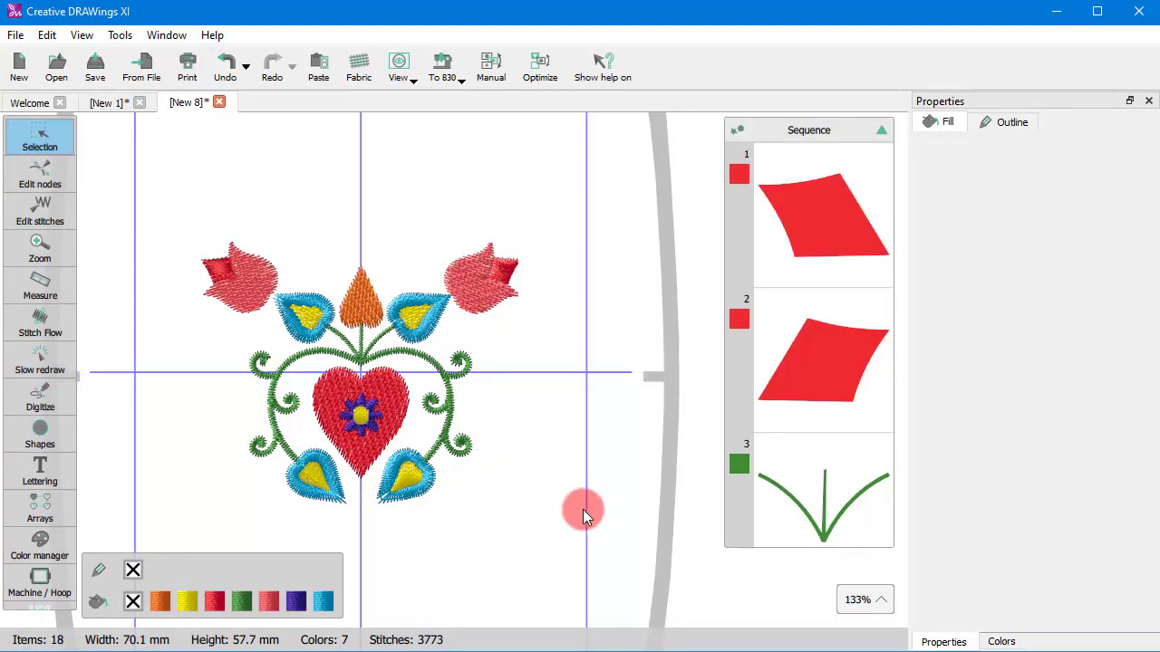
# Move both red diamond-like tulip pieces from the start of the Sequence to positions 6 and 7, just before the red heart.
pyautogui.click(820, 362)
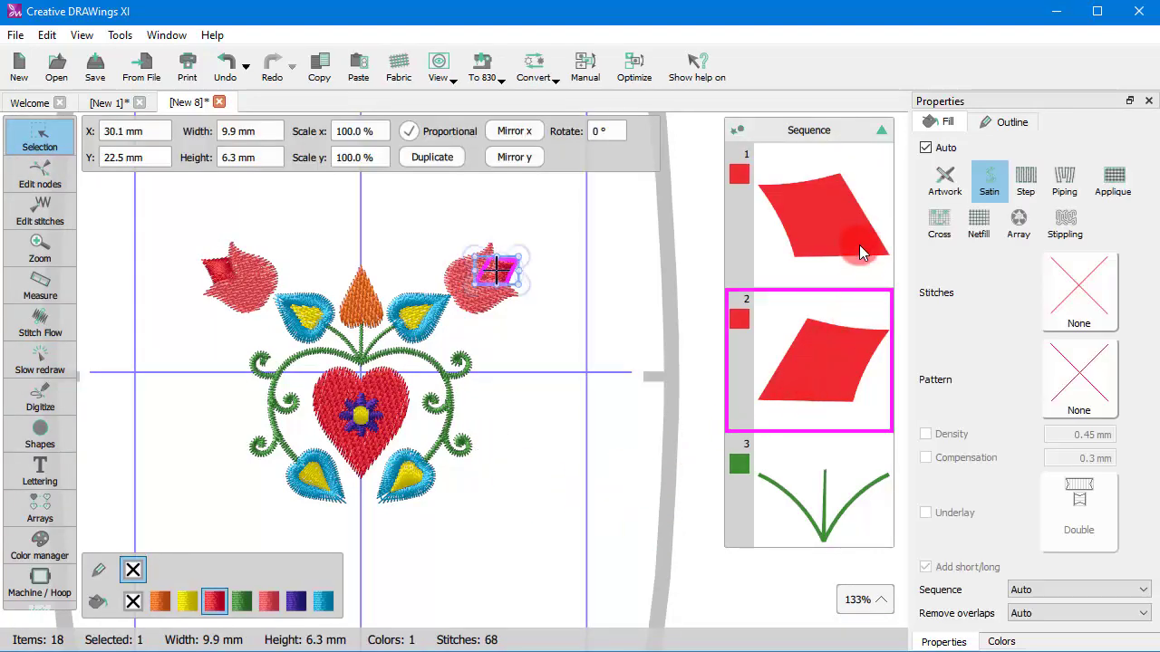
pyautogui.scroll(-2, 833, 284)
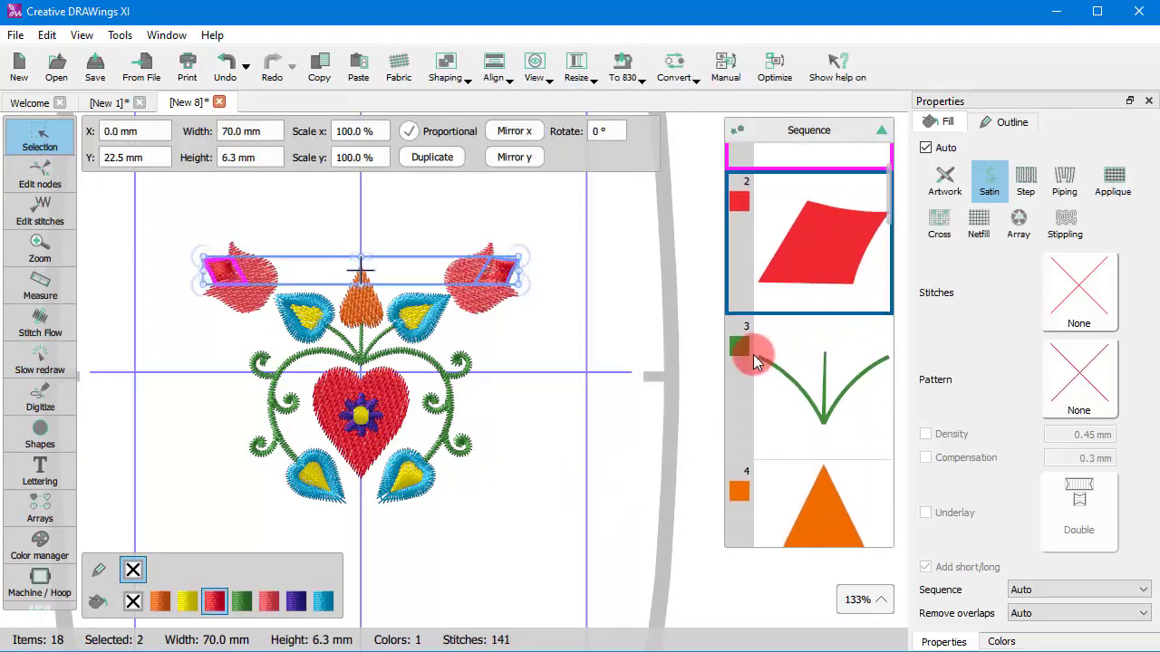
pyautogui.scroll(-2, 794, 279)
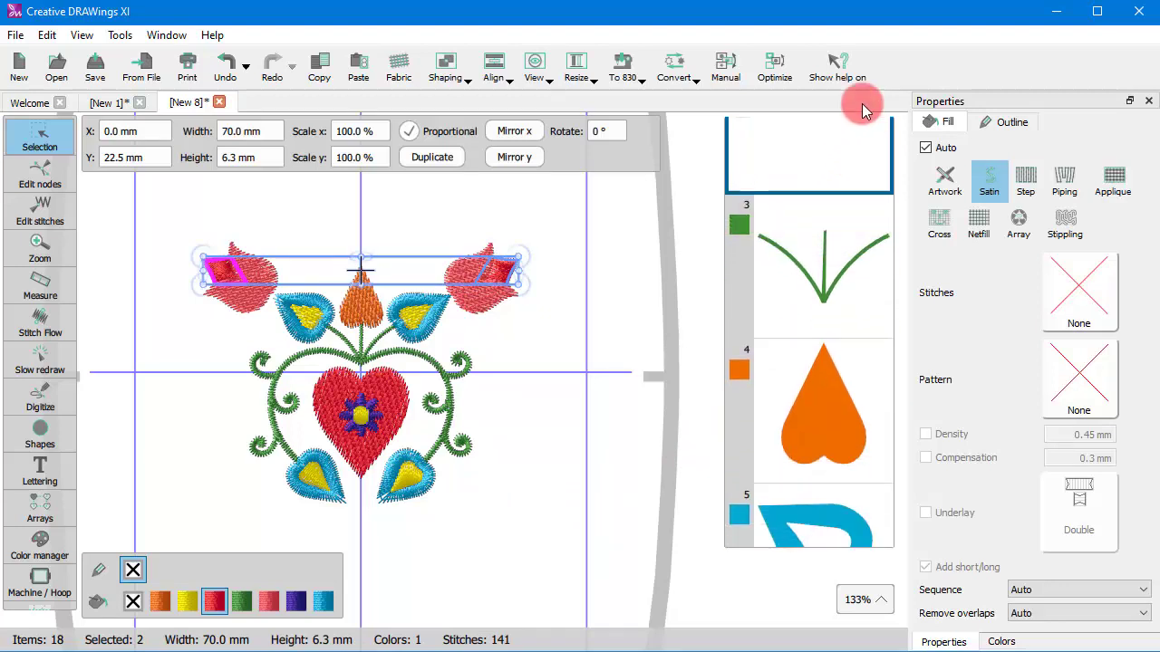
pyautogui.moveTo(870, 161); pyautogui.dragTo(883, 342)
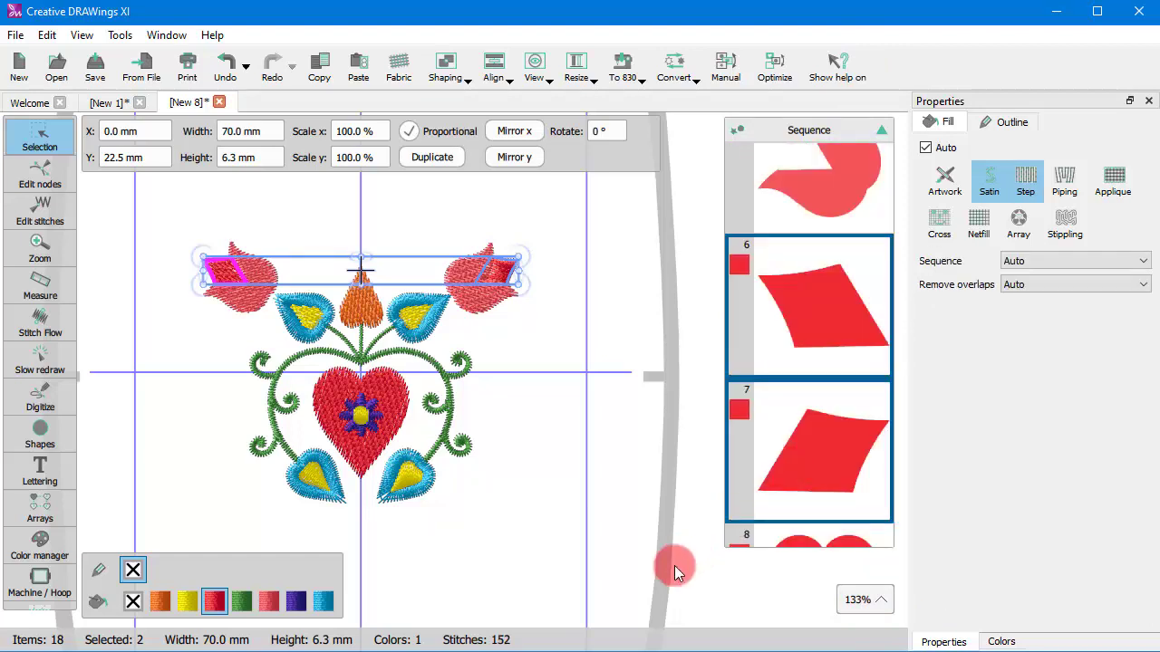
pyautogui.click(572, 490)
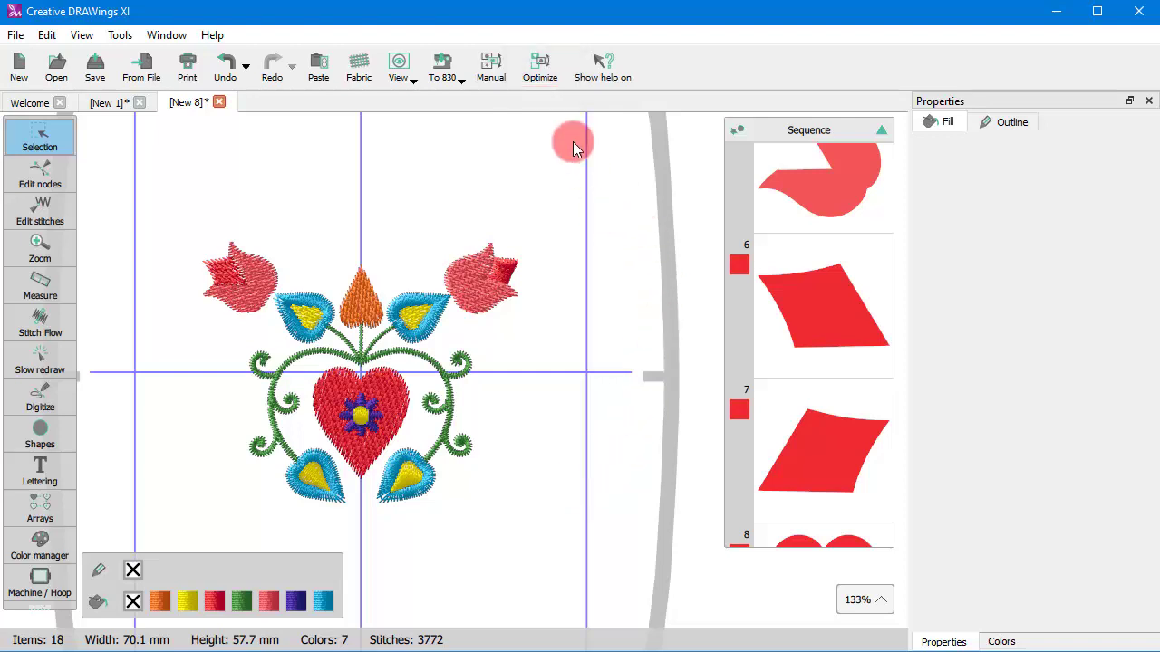
# Run the optimizer once with the Simple technique and look through the rearranged objects in the Sequence.
pyautogui.click(533, 71)
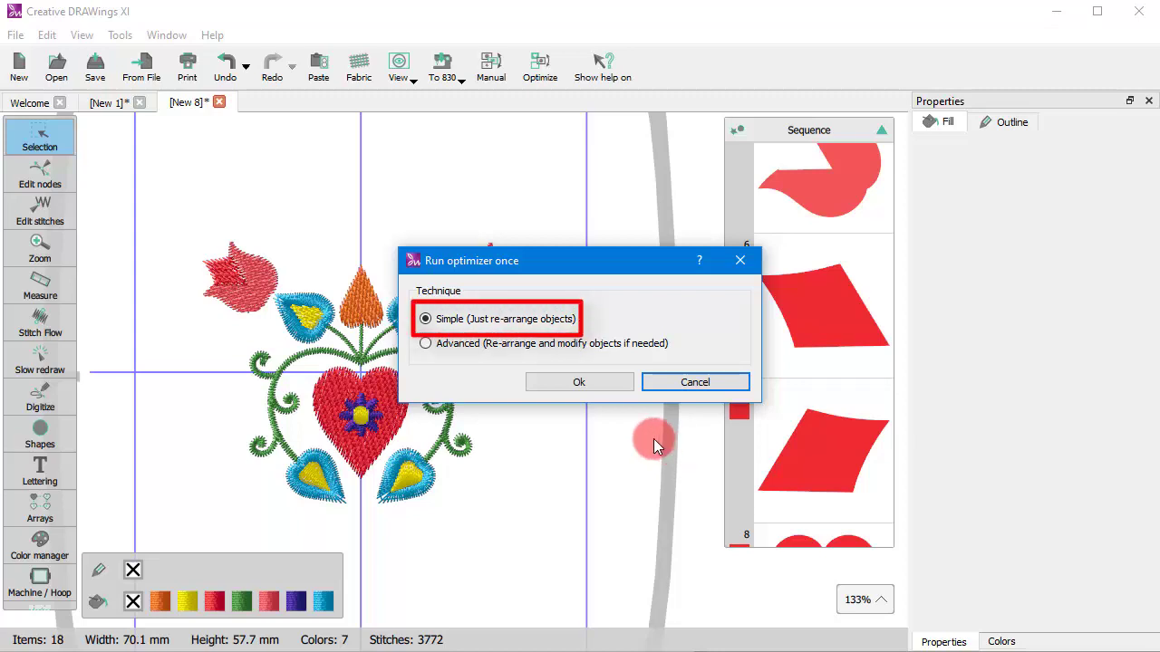
pyautogui.click(608, 383)
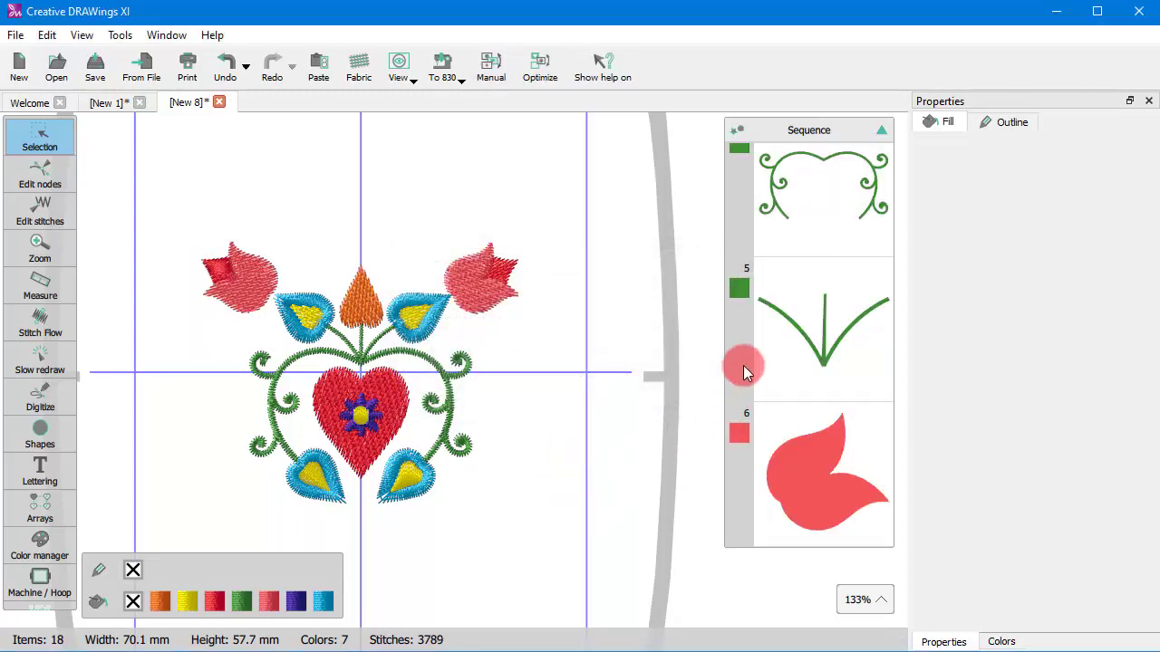
pyautogui.click(799, 354)
pyautogui.scroll(5, 809, 371)
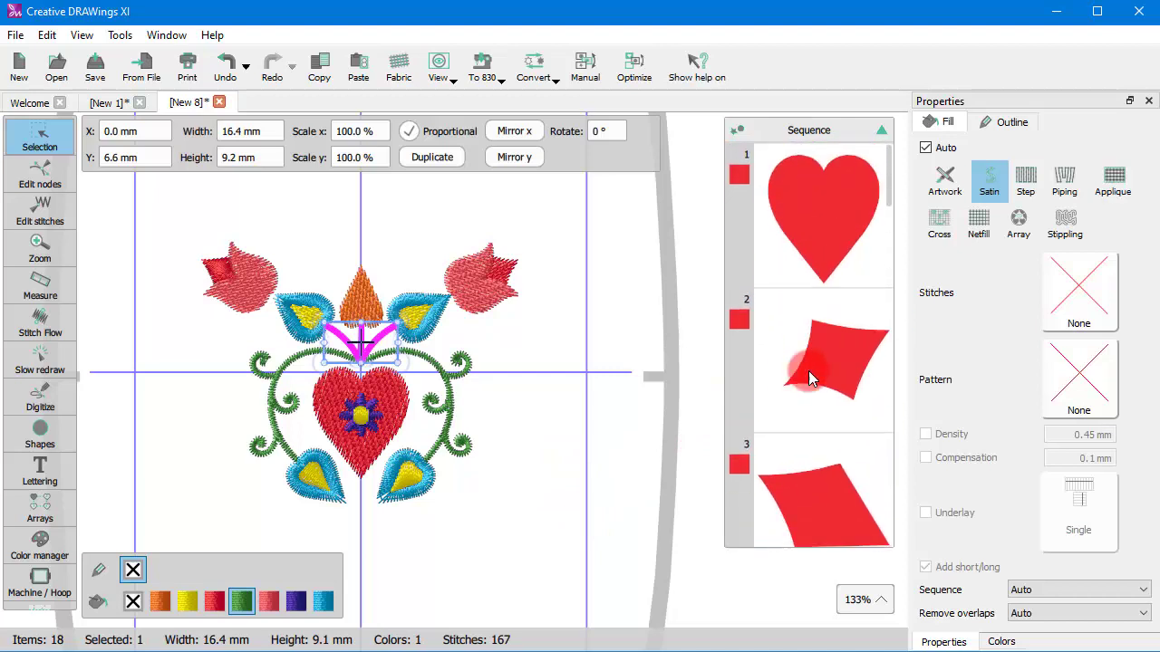
pyautogui.scroll(-7, 808, 371)
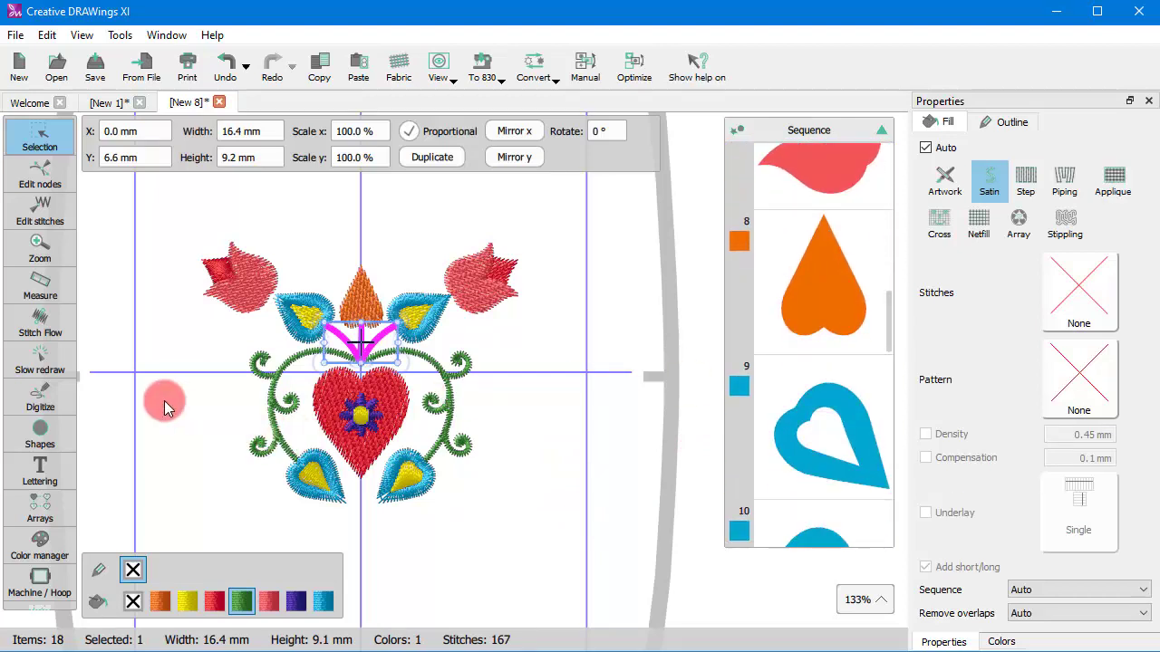
# Rewind the optimized floral heart in Slow redraw and scrub from the first stitch to the end.
pyautogui.click(40, 361)
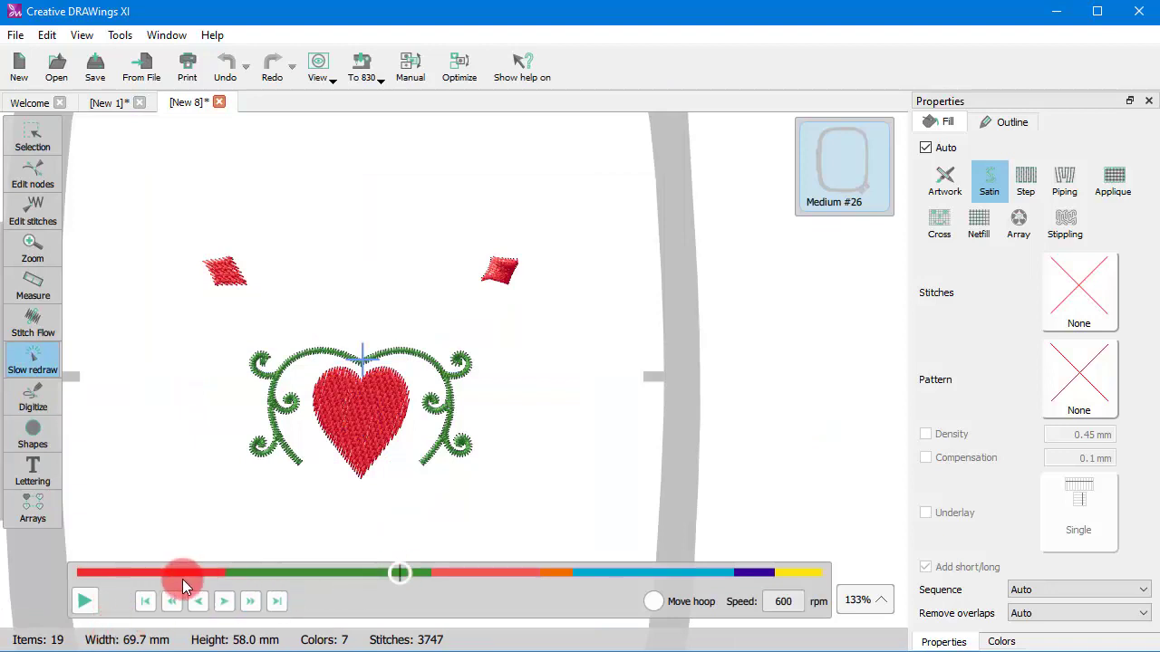
pyautogui.click(145, 601)
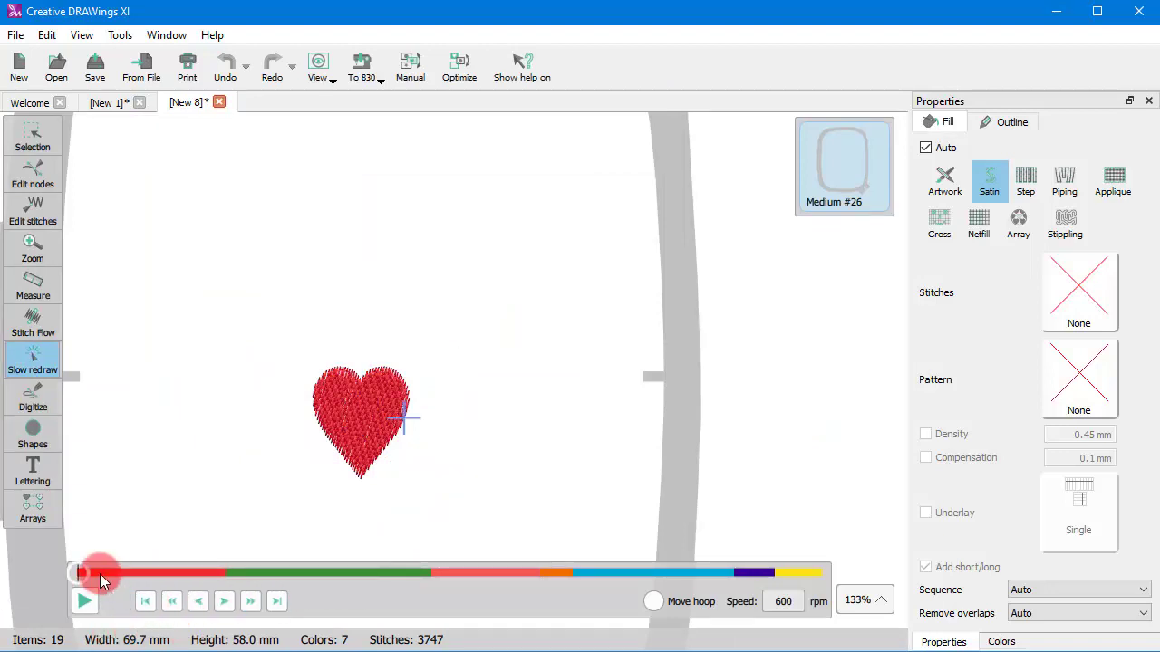
pyautogui.moveTo(72, 575)
pyautogui.mouseDown()
pyautogui.moveTo(340, 568)
pyautogui.moveTo(843, 598)
pyautogui.mouseUp()
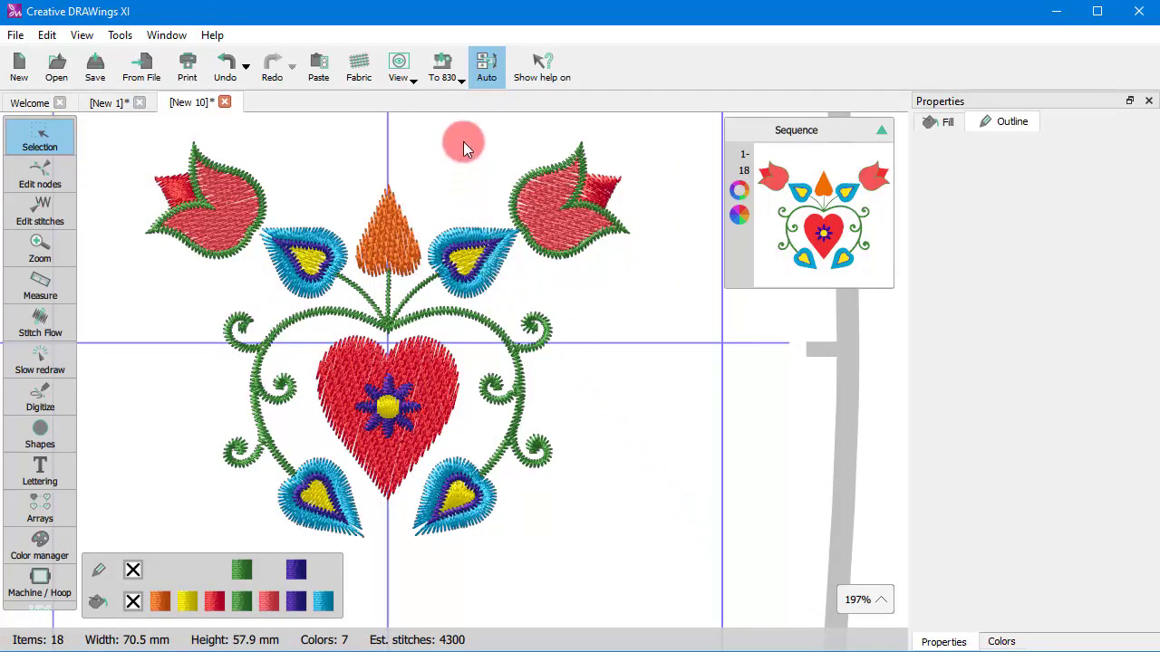
# Switch the outlined floral heart design to manual sequencing and run the optimizer once with the Advanced technique.
pyautogui.click(483, 66)
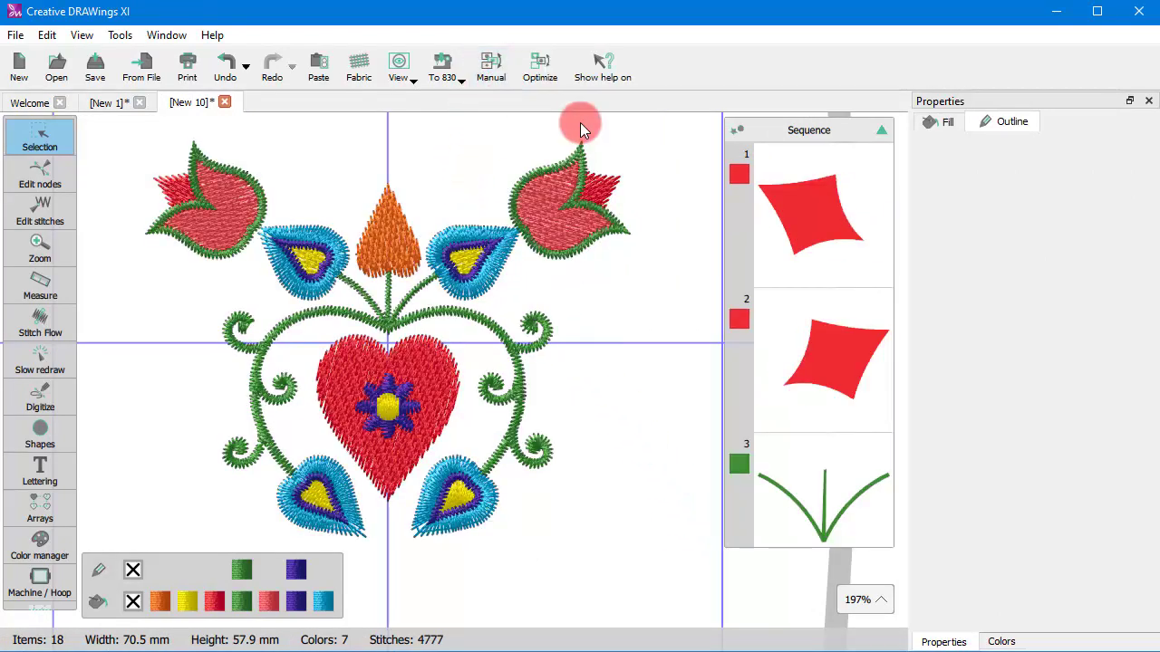
pyautogui.click(538, 68)
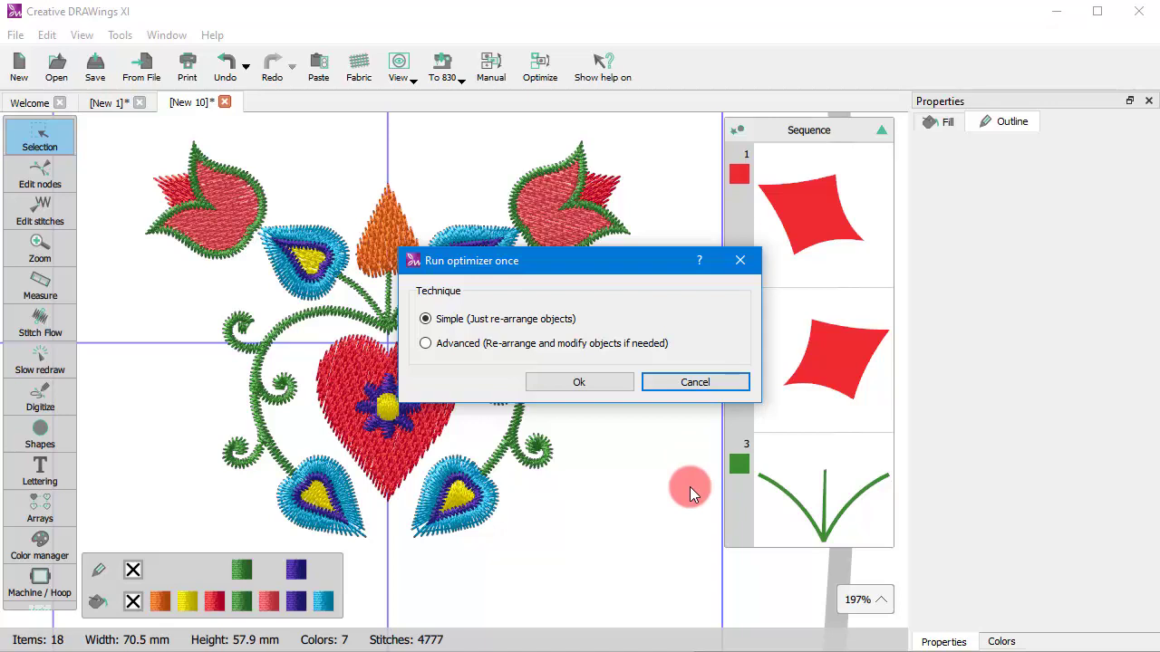
pyautogui.click(505, 353)
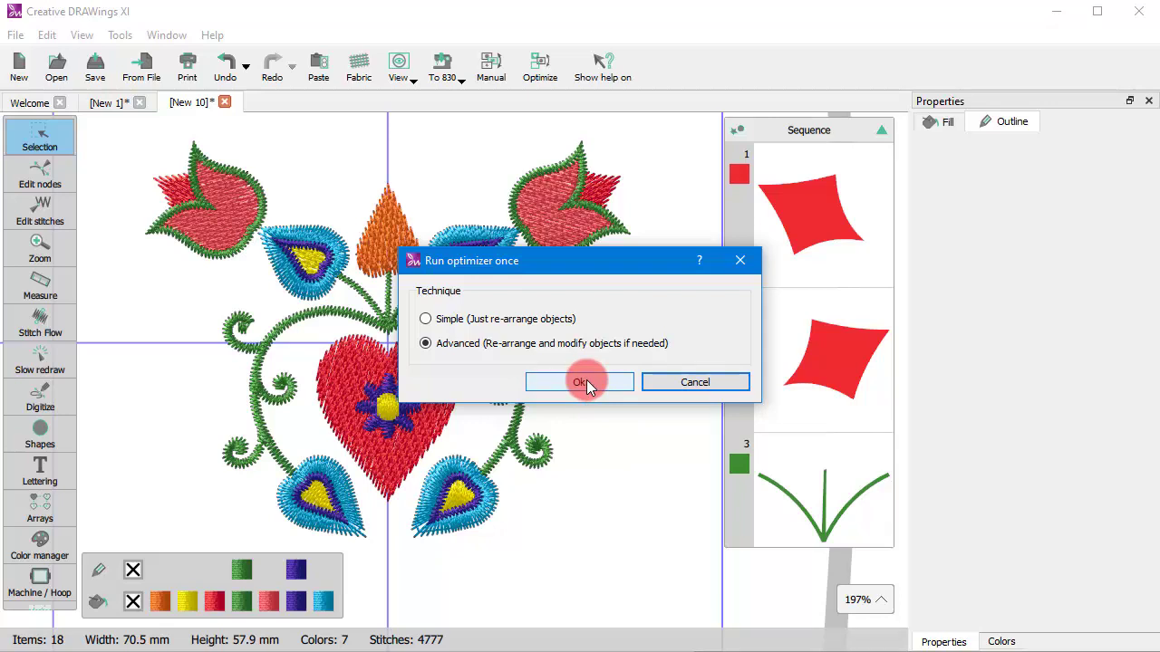
pyautogui.click(586, 381)
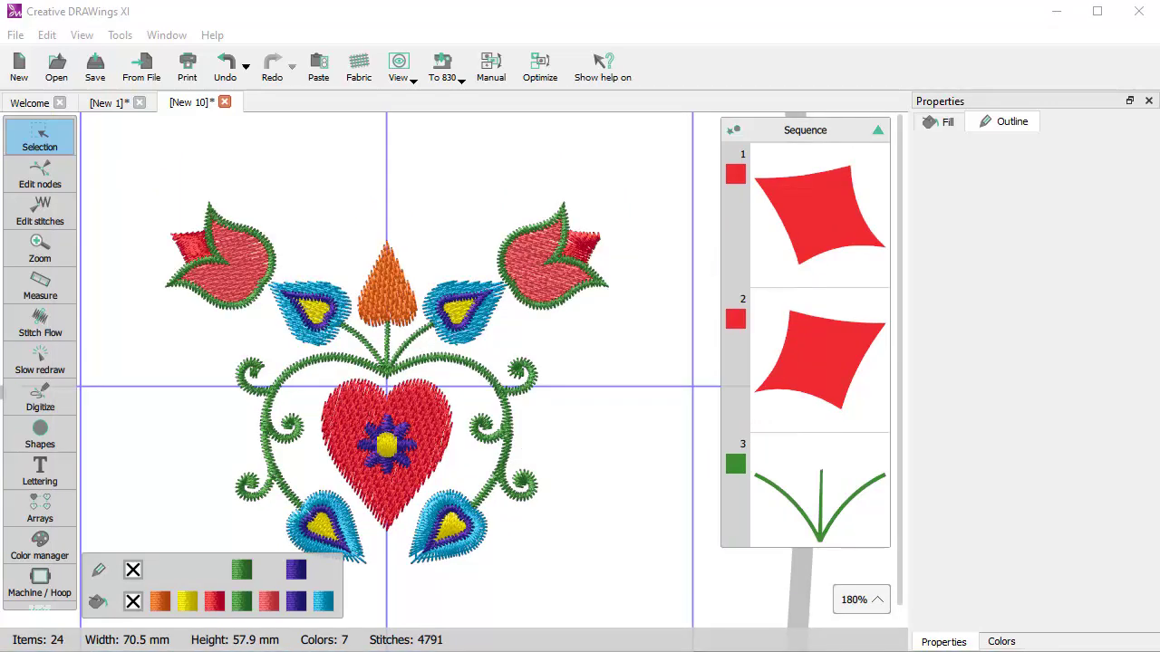
# Examine the object order and any modified objects in the Sequence of the outlined floral heart design.
pyautogui.click(589, 591)
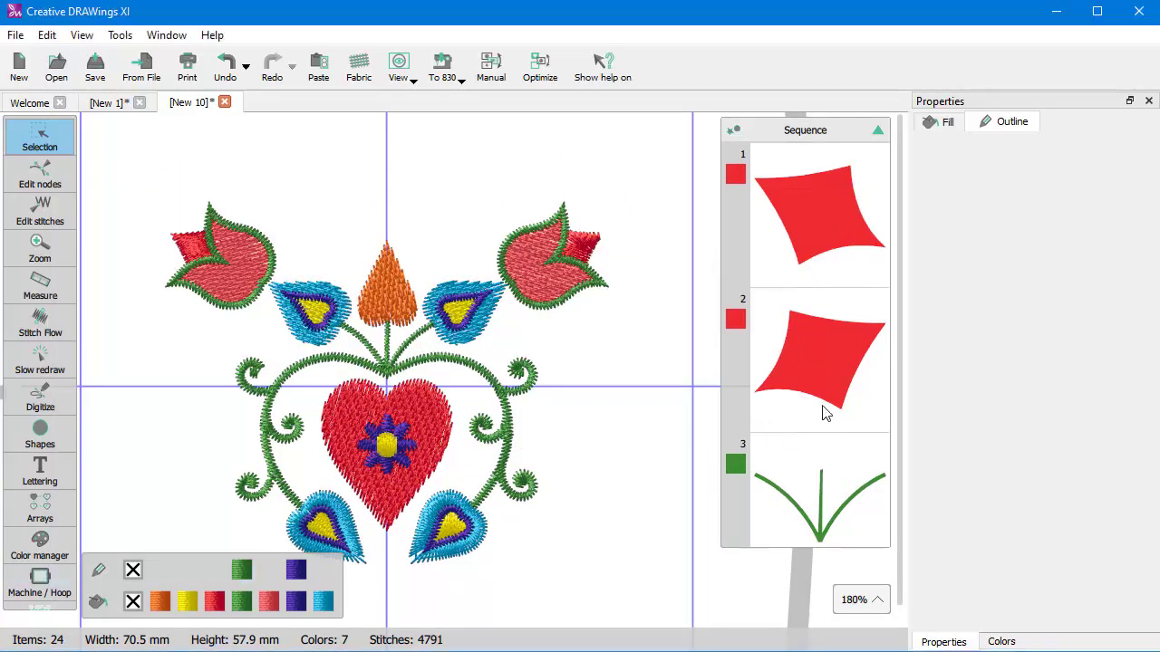
pyautogui.scroll(-5, 830, 343)
pyautogui.scroll(-3, 831, 348)
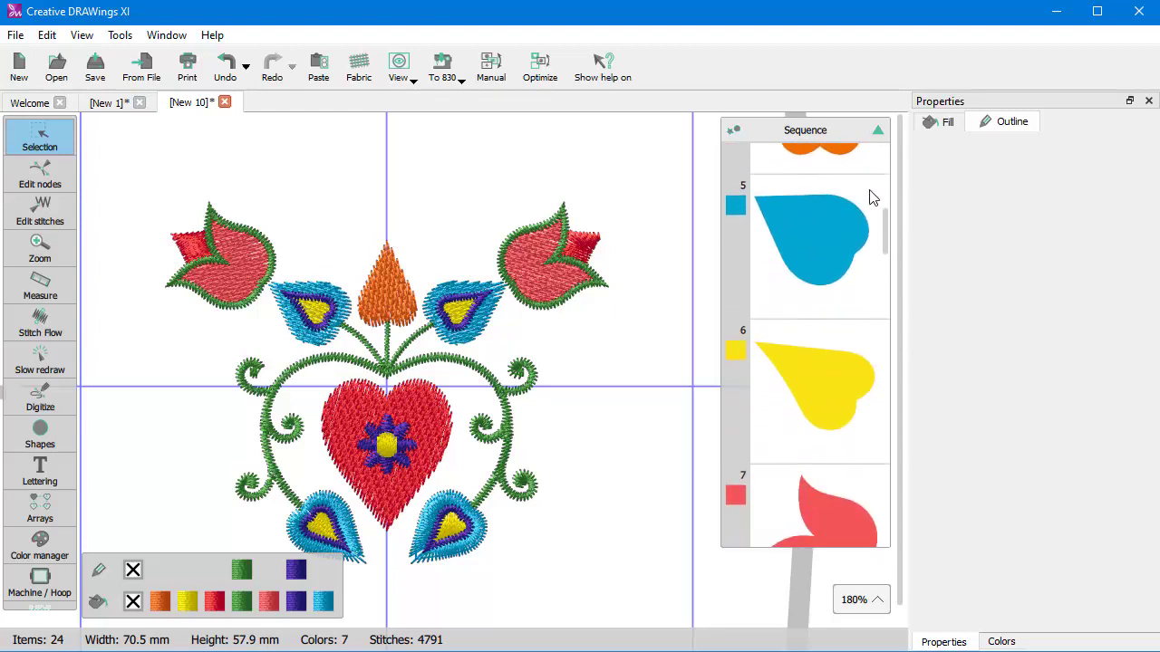
pyautogui.moveTo(888, 236); pyautogui.dragTo(884, 442)
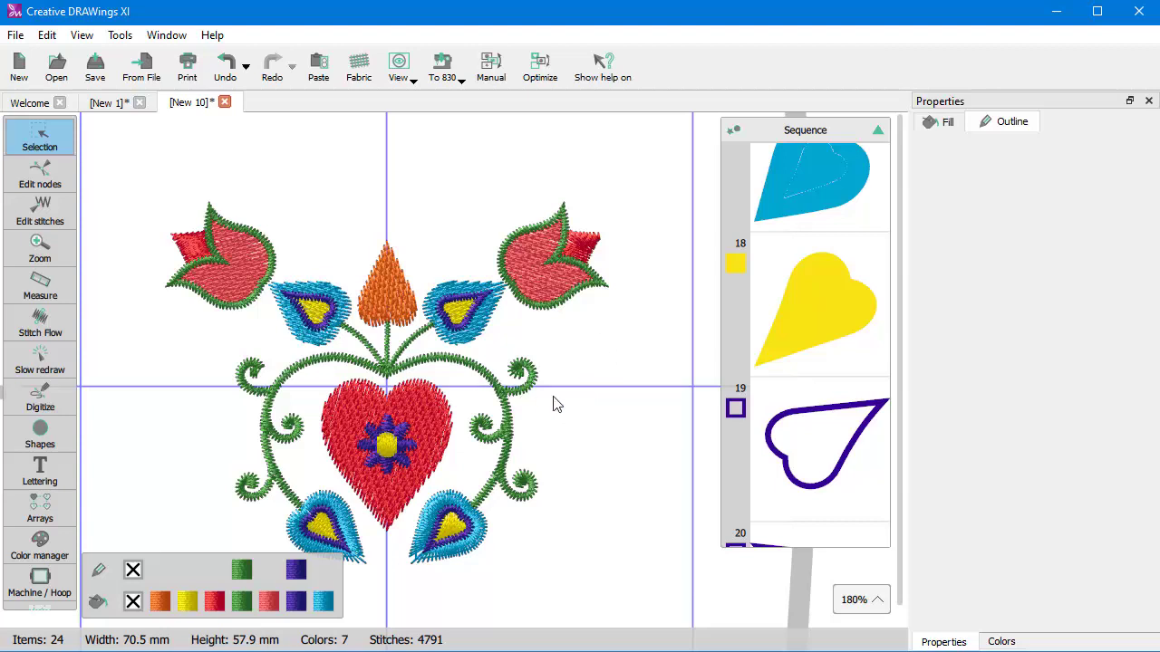
pyautogui.scroll(-1, 631, 393)
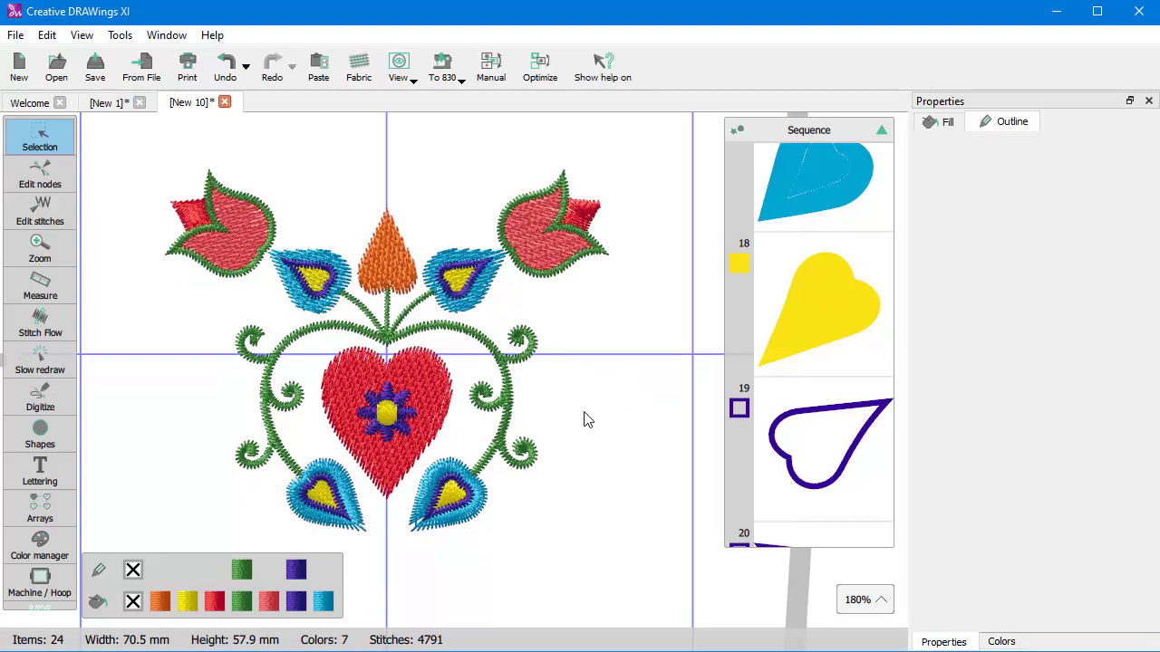